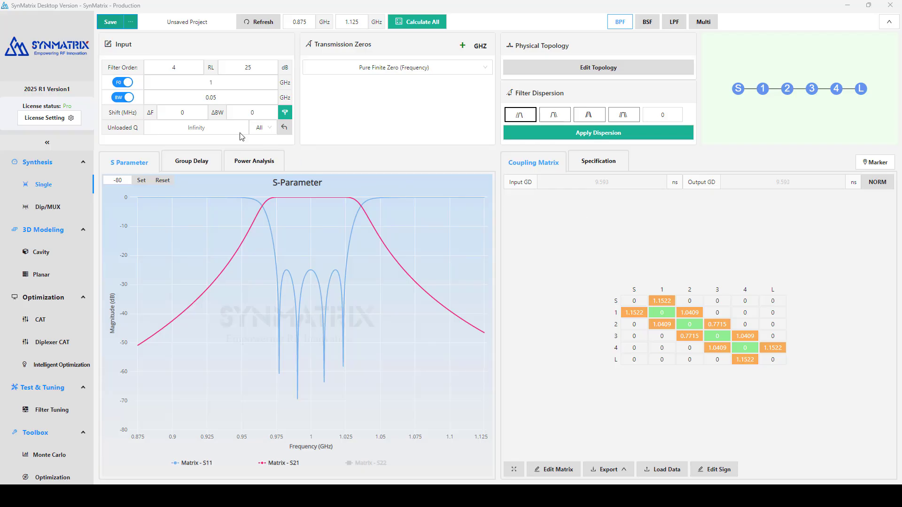
Set the filter order to 5 and recalculate the synthesis
left_click(178, 67)
left_click_drag(178, 68, 166, 68)
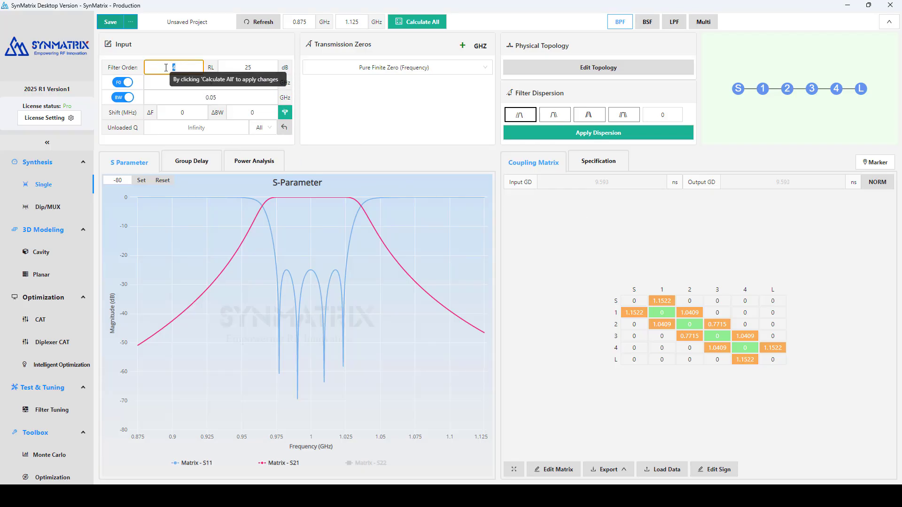
type("5")
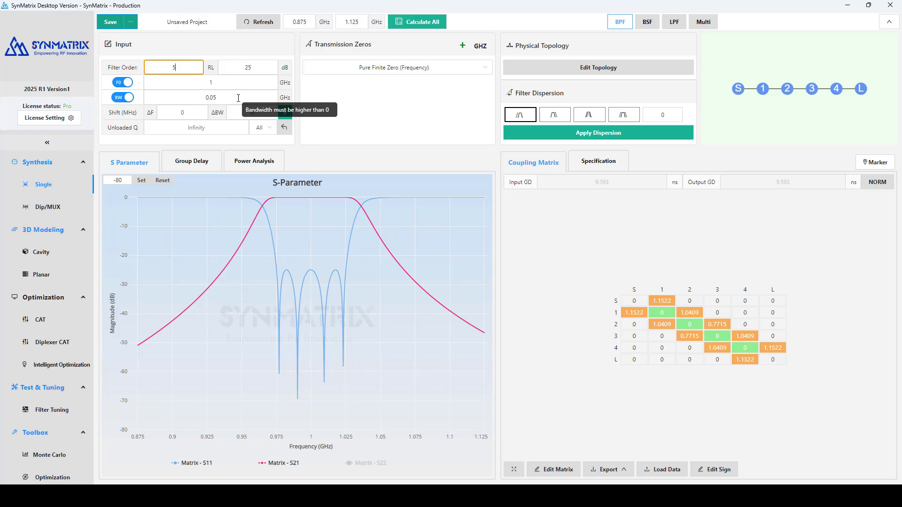
left_click(438, 23)
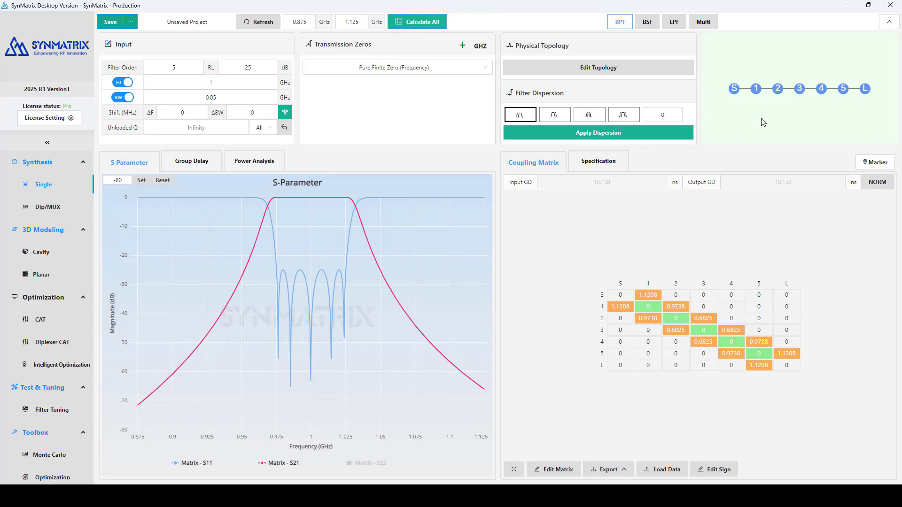
Turn on the filter specifications and add a return loss specification with a value of -23 dB
left_click(605, 166)
left_click(521, 244)
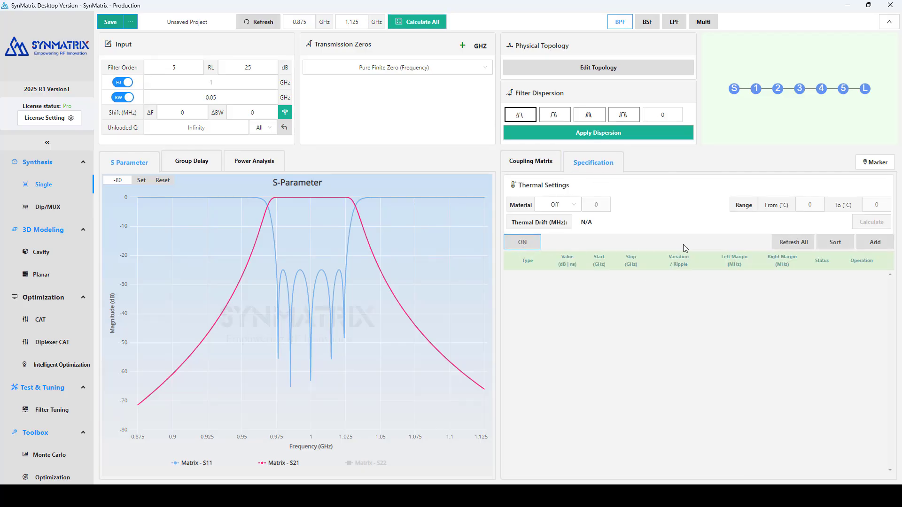
left_click(874, 243)
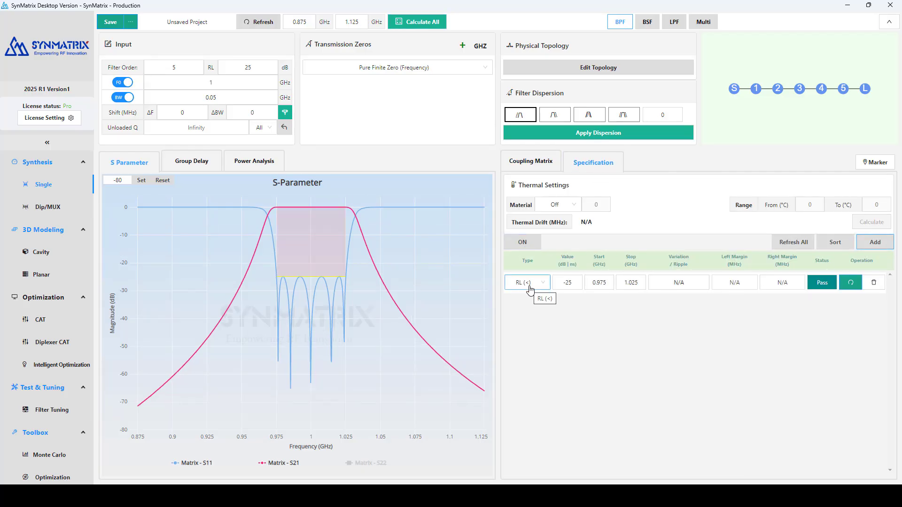
left_click(577, 282)
key("BackSpace")
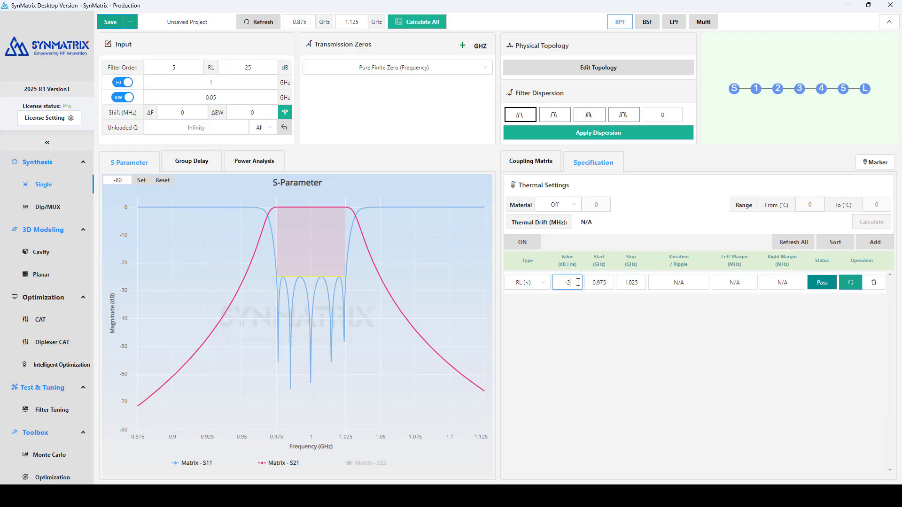
type("3")
Set the return loss specification's range from 0.976 to 1.024 GHz and refresh it
left_click(607, 284)
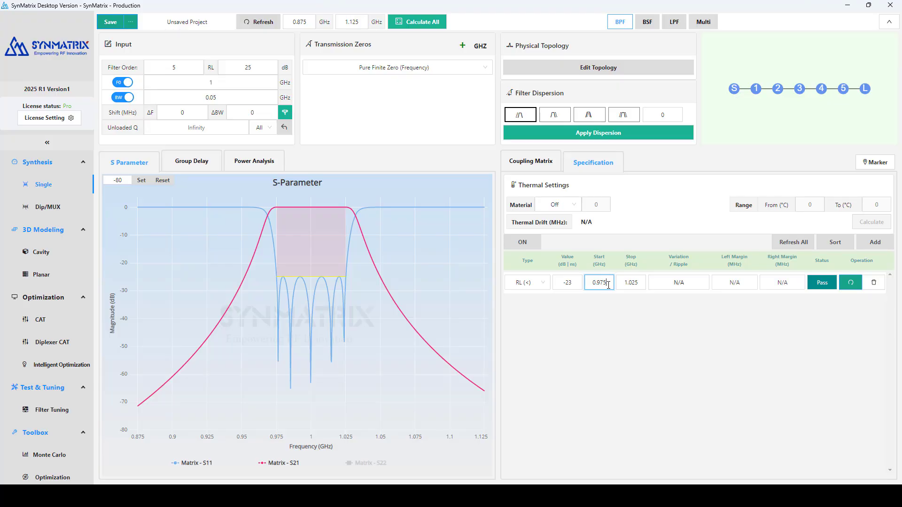
key("BackSpace")
type("6")
left_click(642, 282)
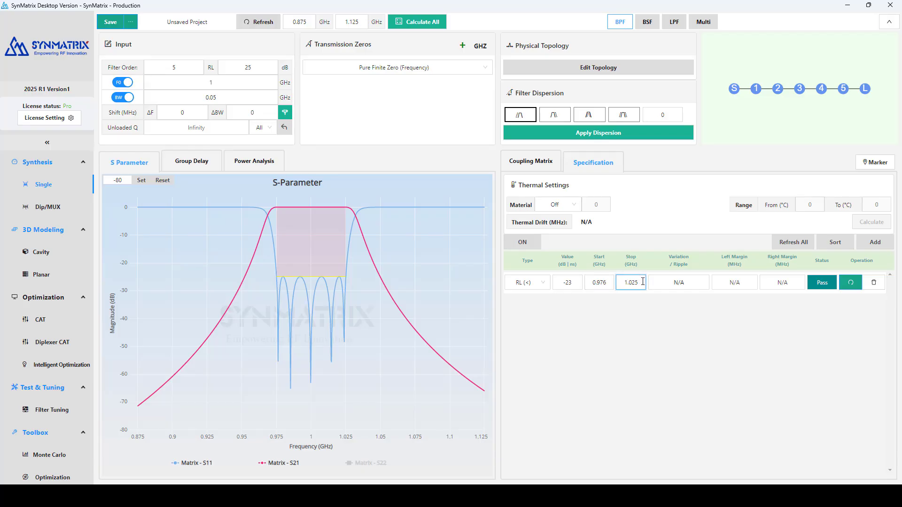
key("BackSpace")
type("4")
left_click(850, 286)
Add a second specification of type iso (<), set its start frequency to 1.056 GHz and refresh it
left_click(875, 241)
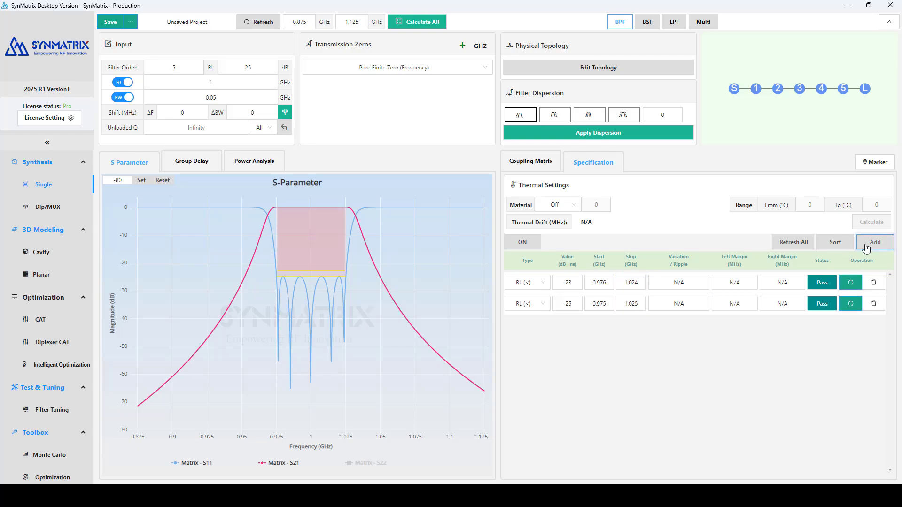
left_click(522, 305)
left_click(527, 367)
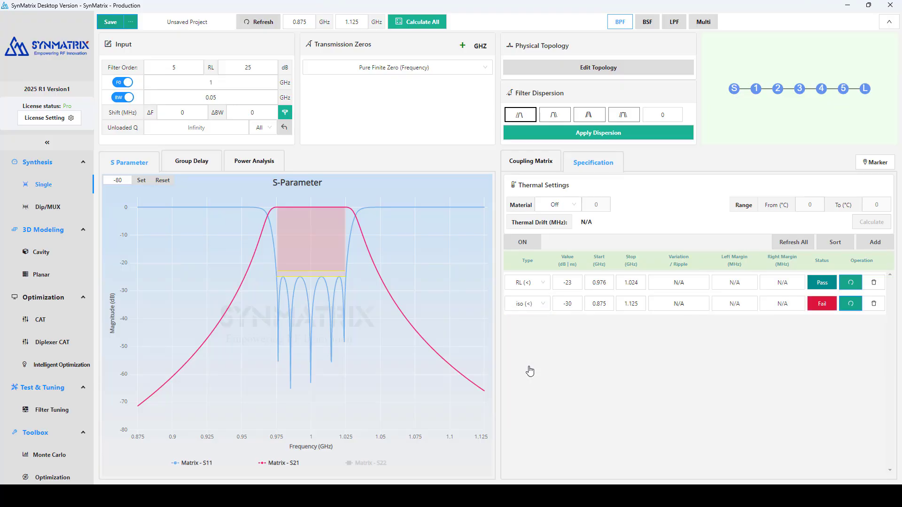
left_click_drag(604, 309, 588, 307)
type("1.0")
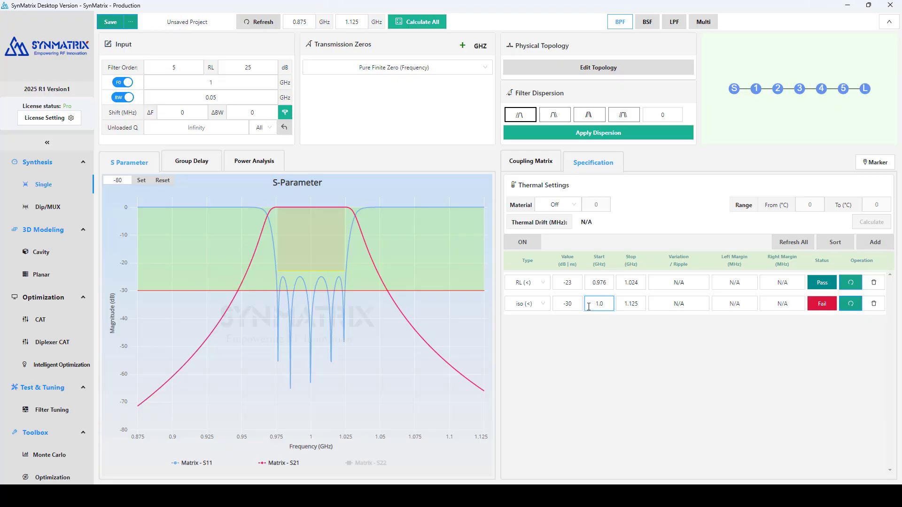
type("56")
left_click(850, 306)
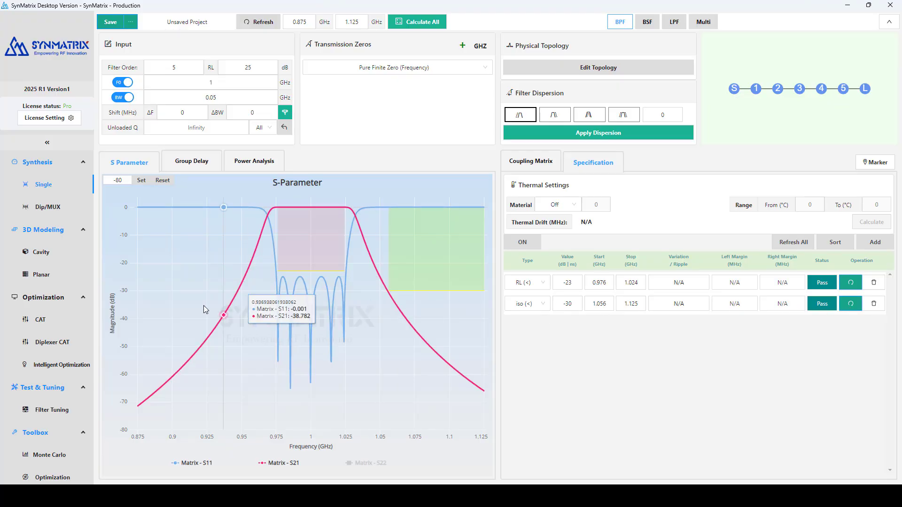
Start a new single-band coaxial cavity 3D modeling design with cm and GHz units
left_click(30, 256)
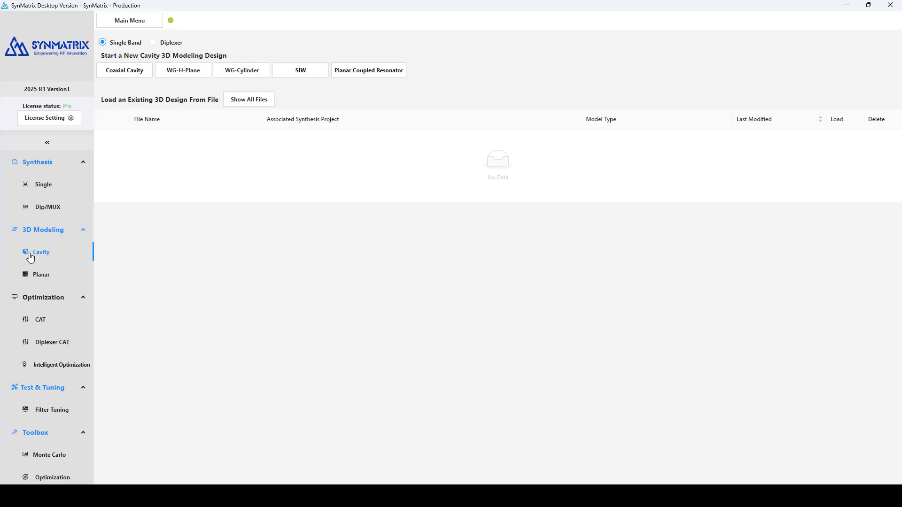
left_click(128, 74)
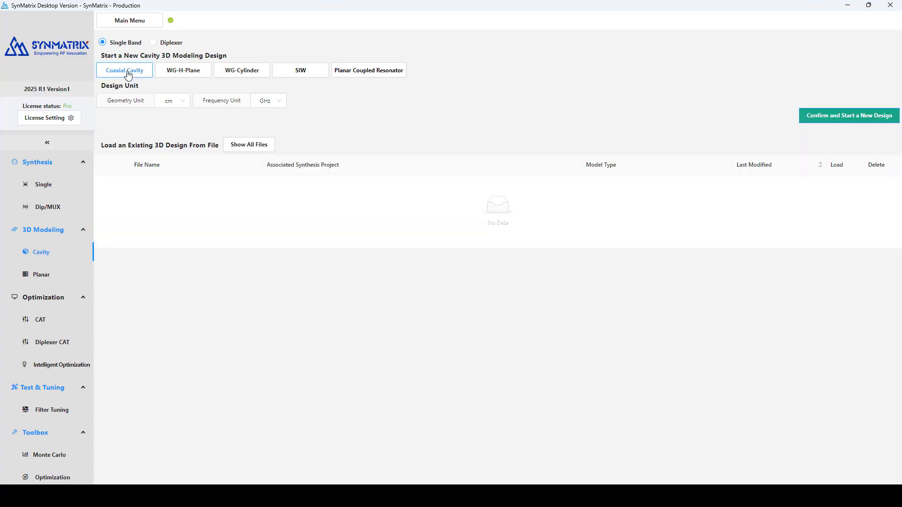
left_click(863, 124)
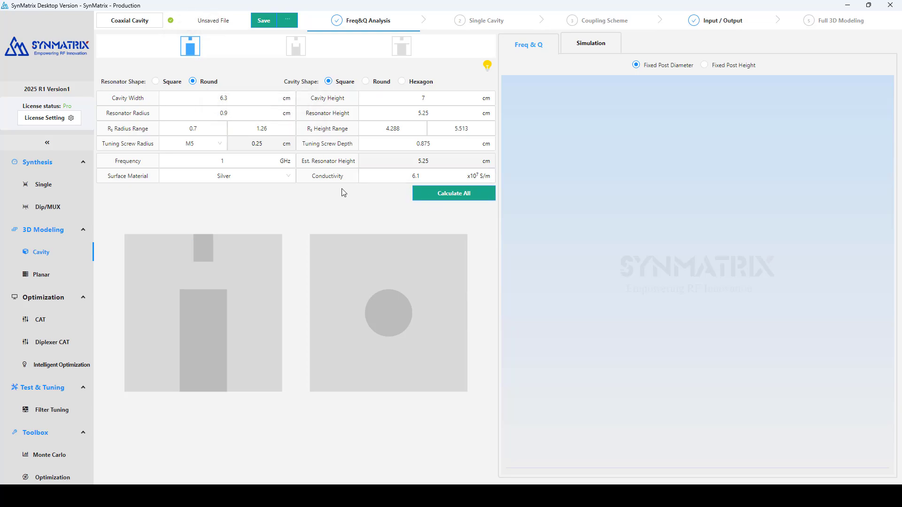
Calculate the resonator's frequency and unloaded Q curves and show them for a fixed post height
left_click(461, 200)
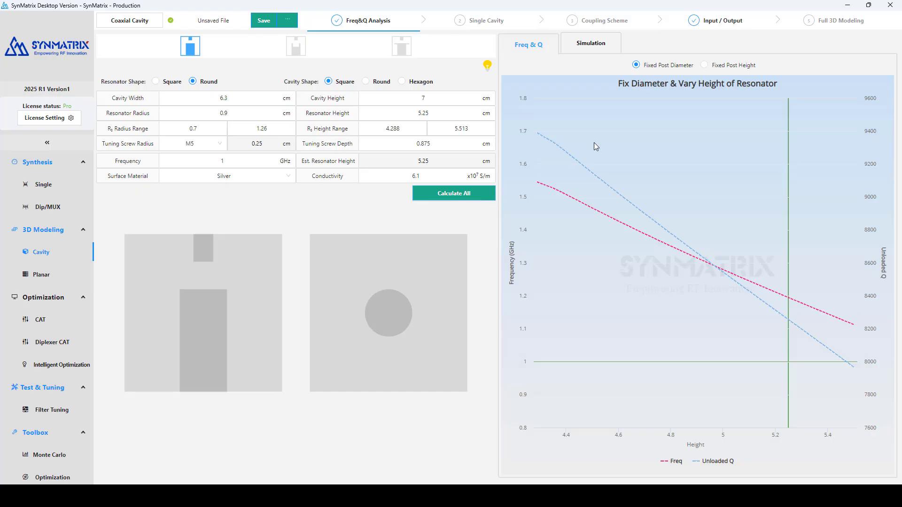
left_click(704, 67)
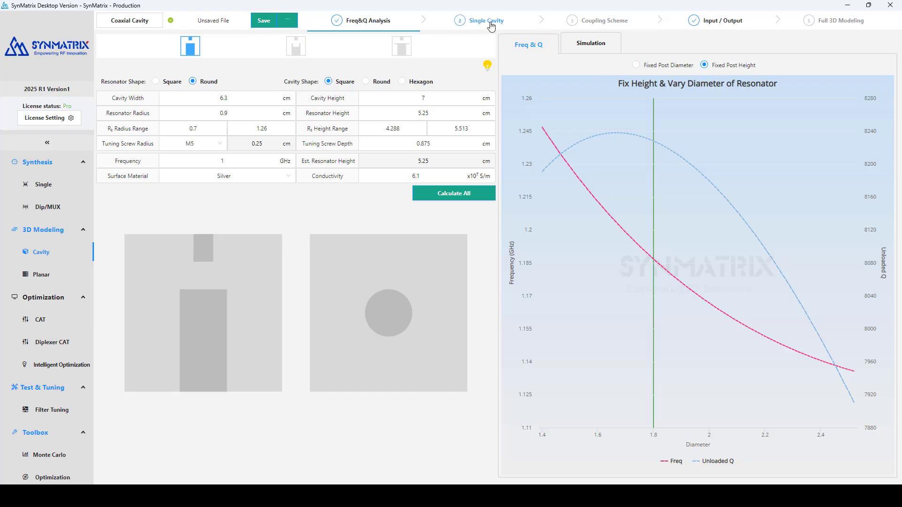
Apply the default single cavity design and non-partial tuning scheme and proceed to the simulation setup
left_click(490, 23)
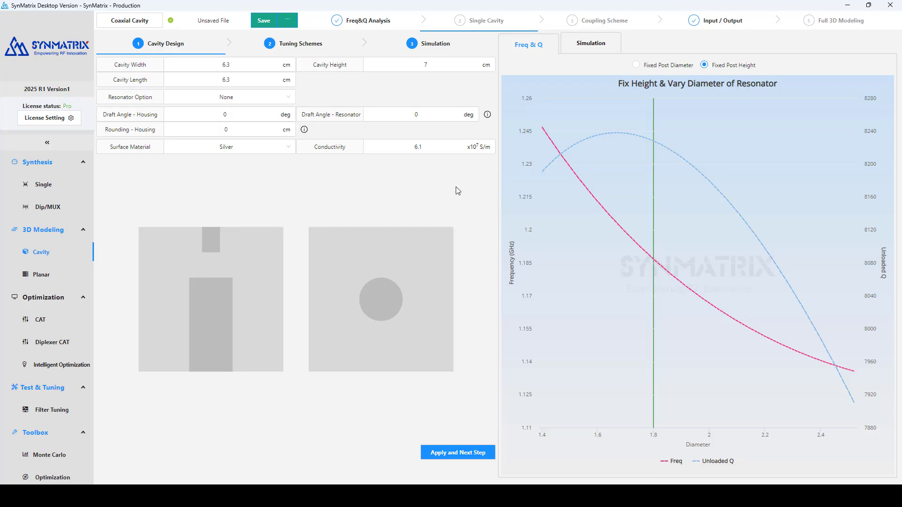
left_click(474, 452)
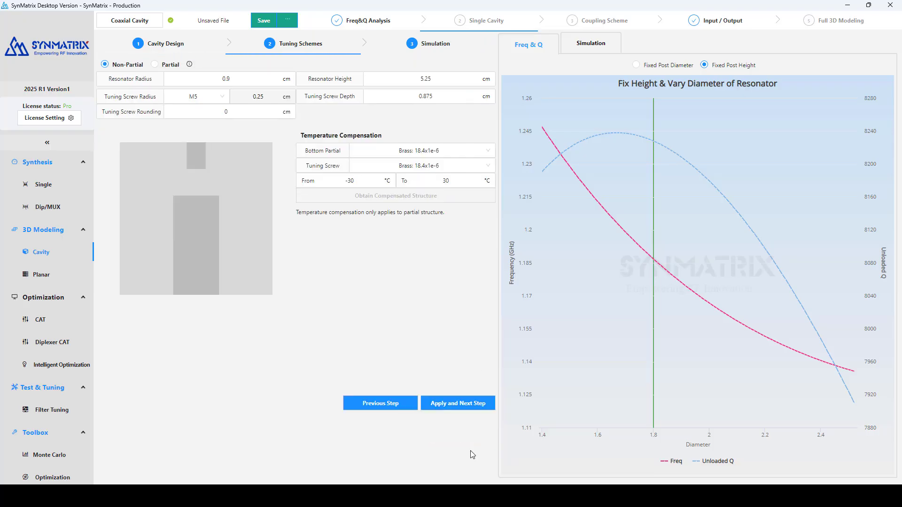
left_click(459, 406)
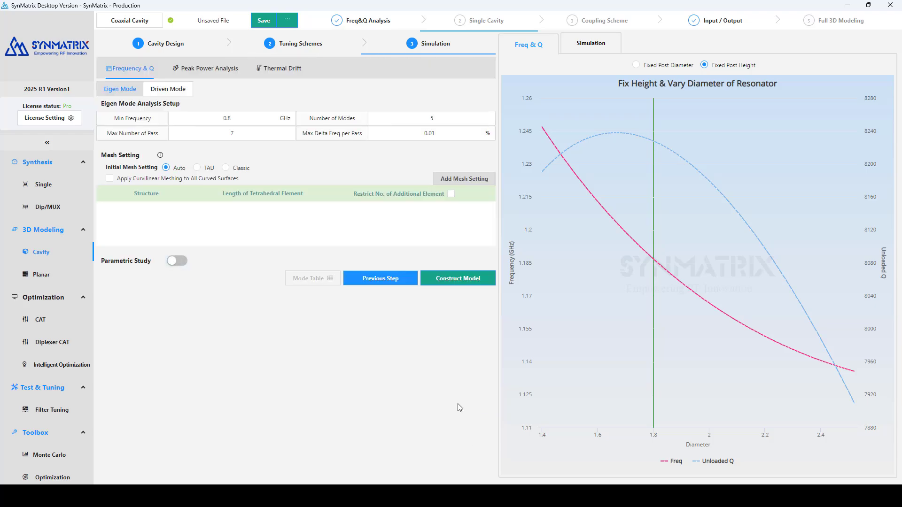
Enable the parametric study and sweep the tuning screw depth from 1 to 1.7 cm
left_click(174, 261)
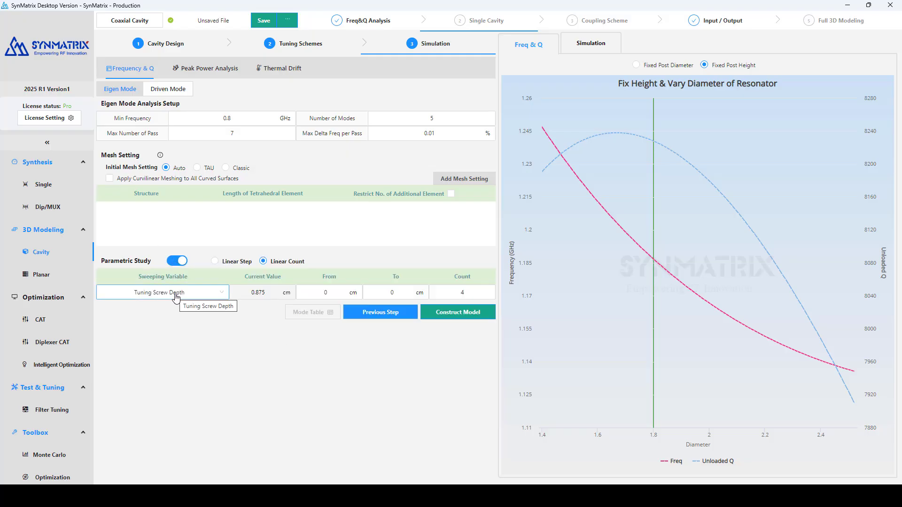
left_click(317, 289)
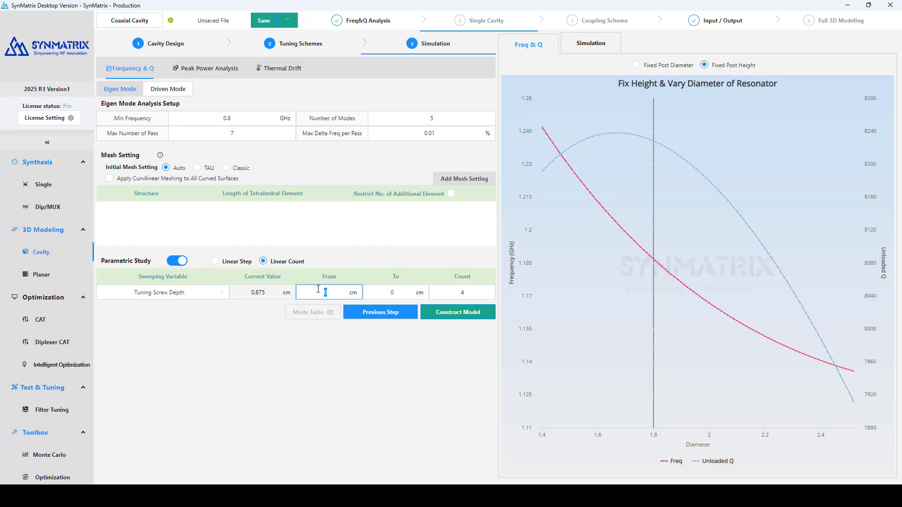
type("1")
left_click(375, 294)
type("1.7")
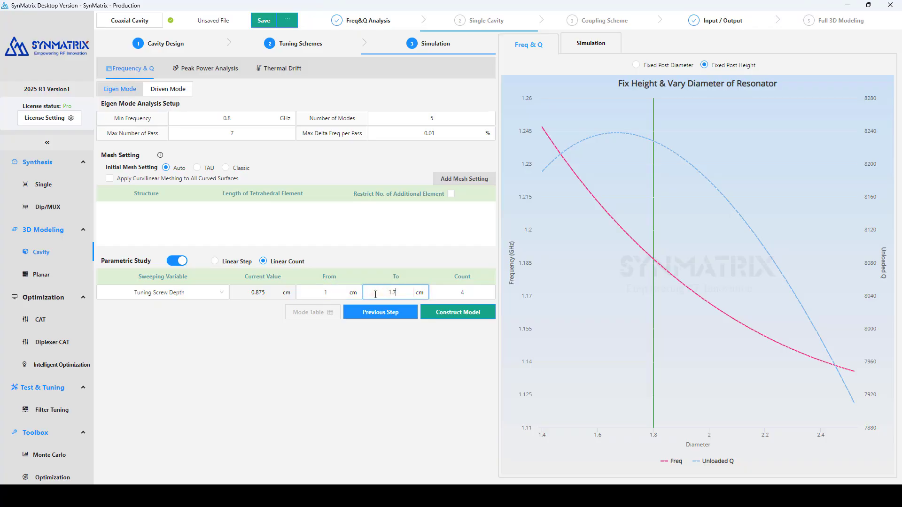
Construct the single cavity model in the SynMatrix folder and run its parametric simulation
left_click(461, 313)
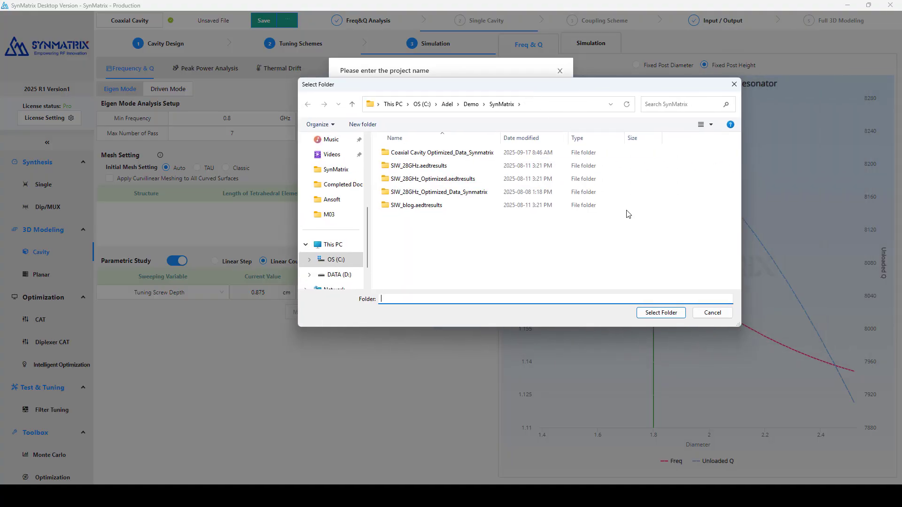
left_click(672, 314)
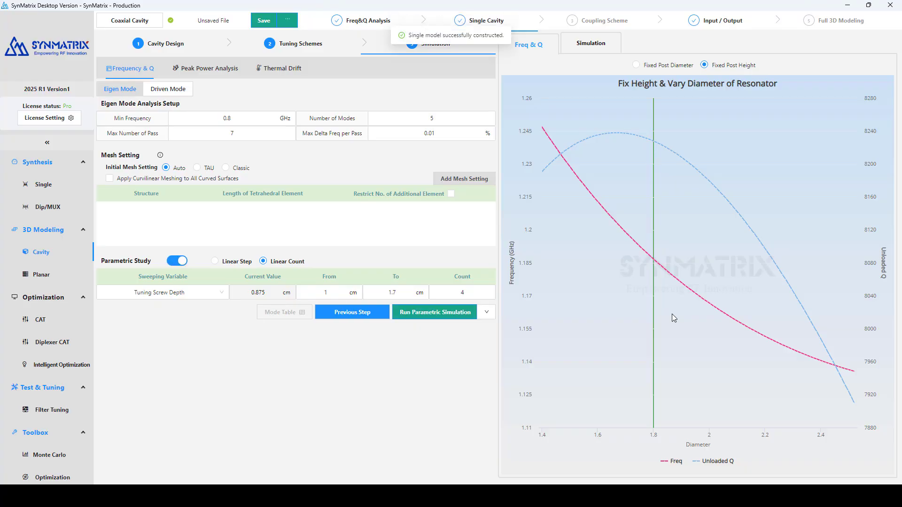
left_click(437, 316)
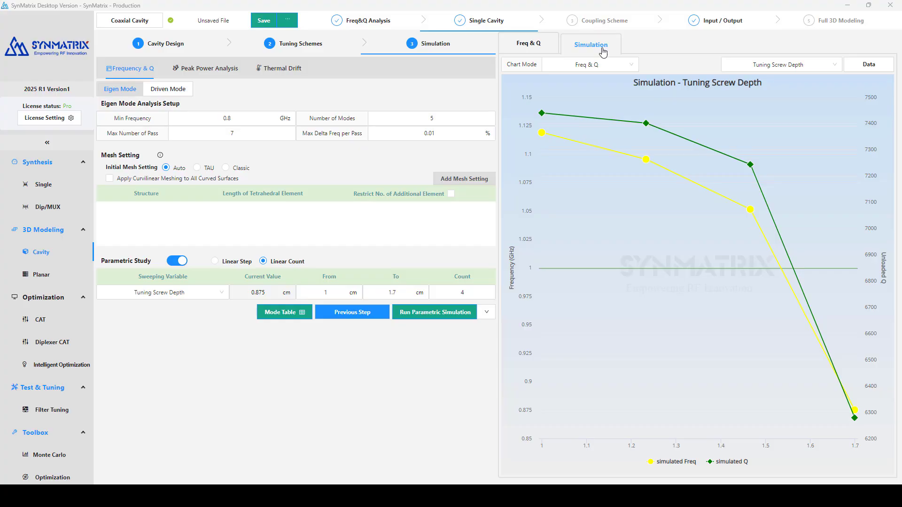
Review the single filter synthesis's coupling matrix in coupling bandwidth (CBW) form
left_click(37, 187)
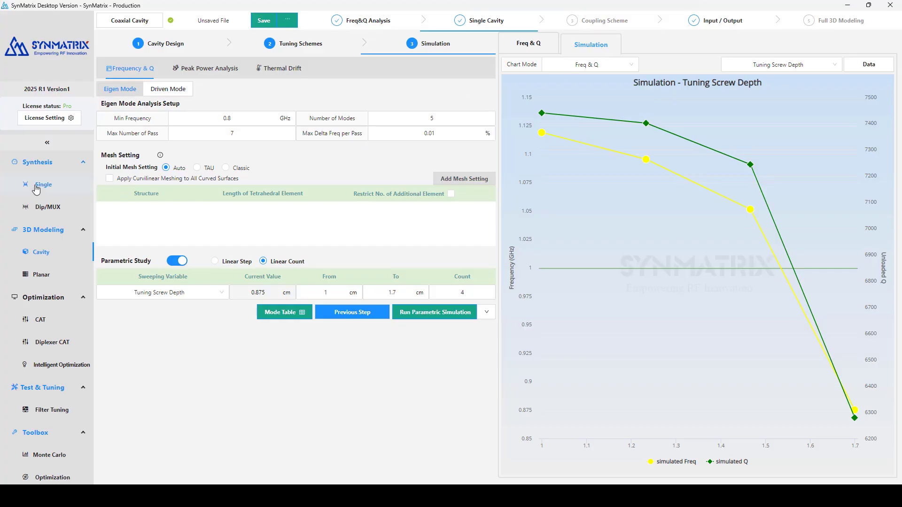
left_click(534, 164)
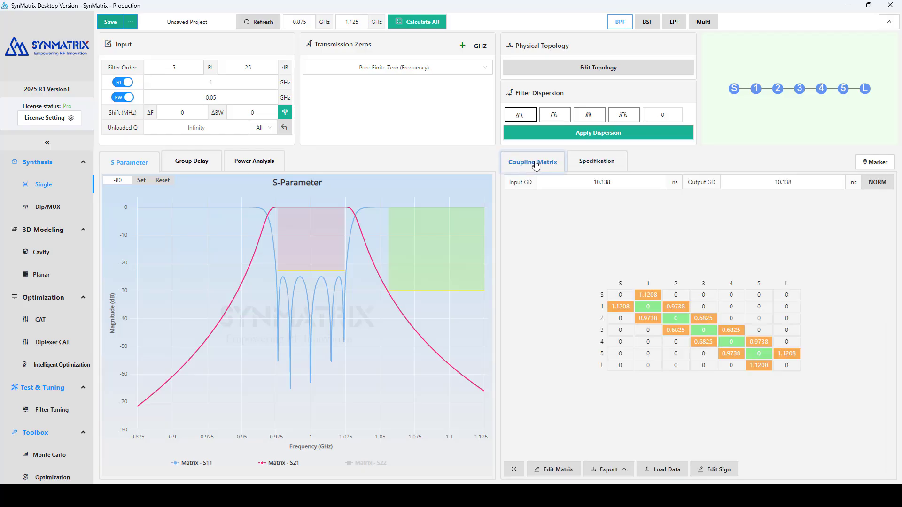
left_click(884, 184)
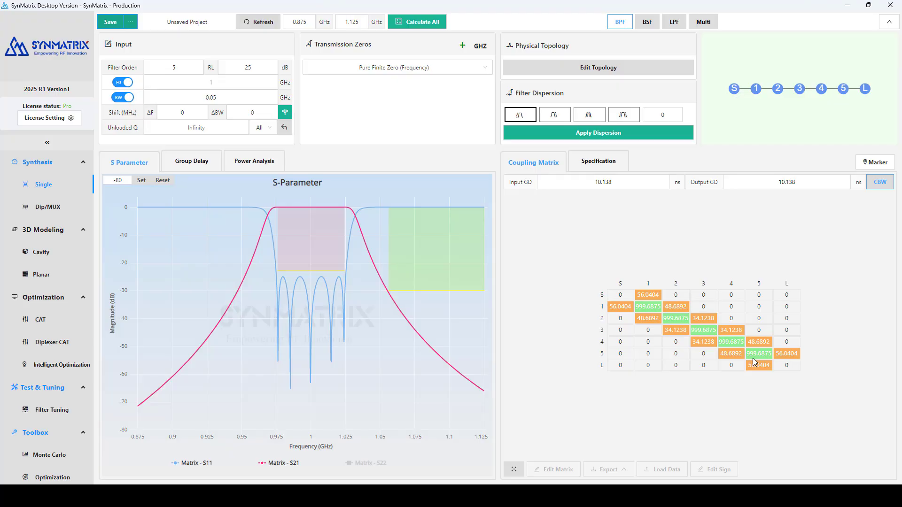
In the cavity's coupling scheme, set the through-window iris width to 5 cm, make it the main coupling and proceed to modeling and simulation
left_click(42, 253)
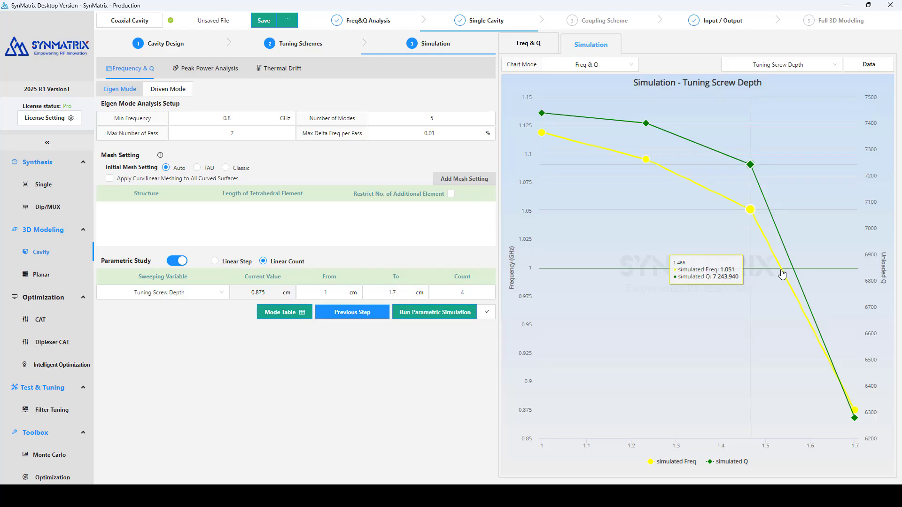
left_click(593, 23)
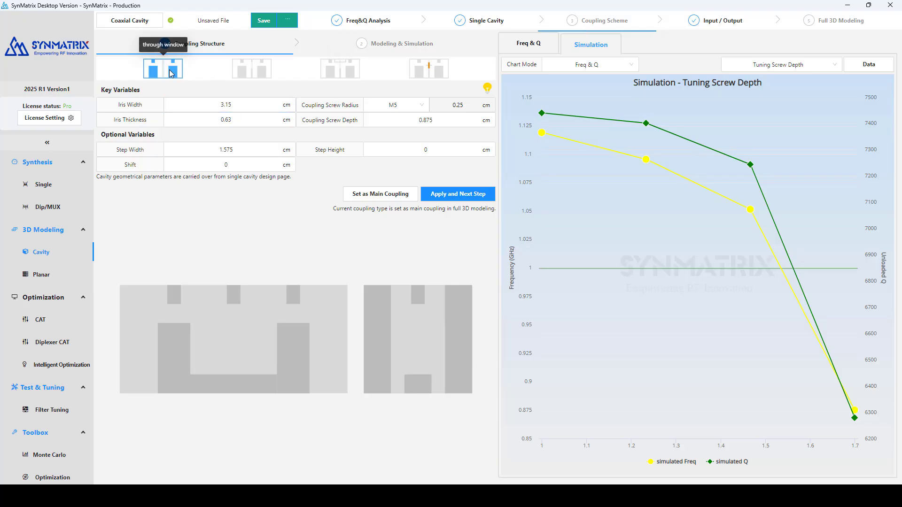
left_click(235, 105)
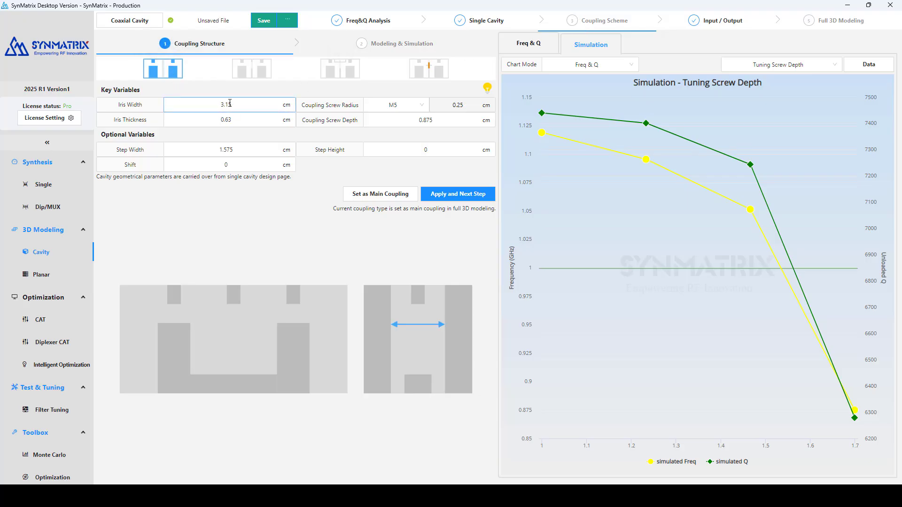
left_click_drag(237, 105, 205, 109)
type("5")
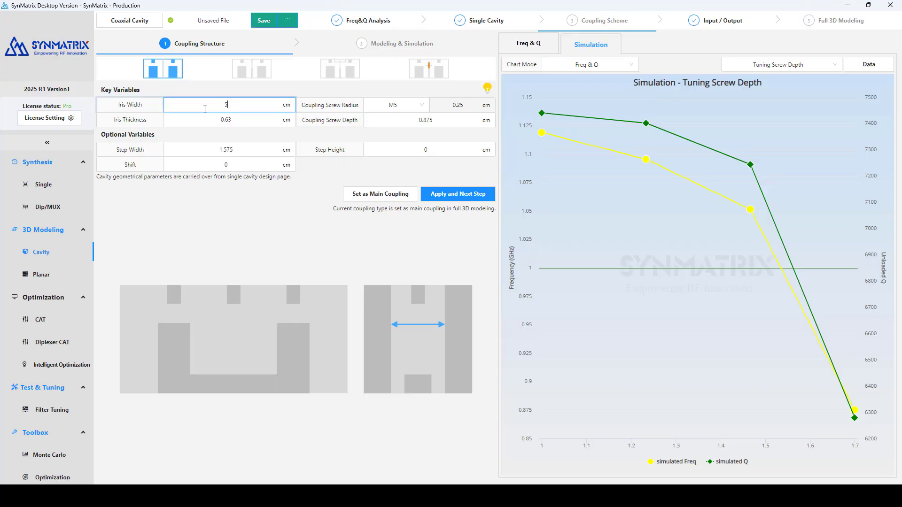
left_click(376, 195)
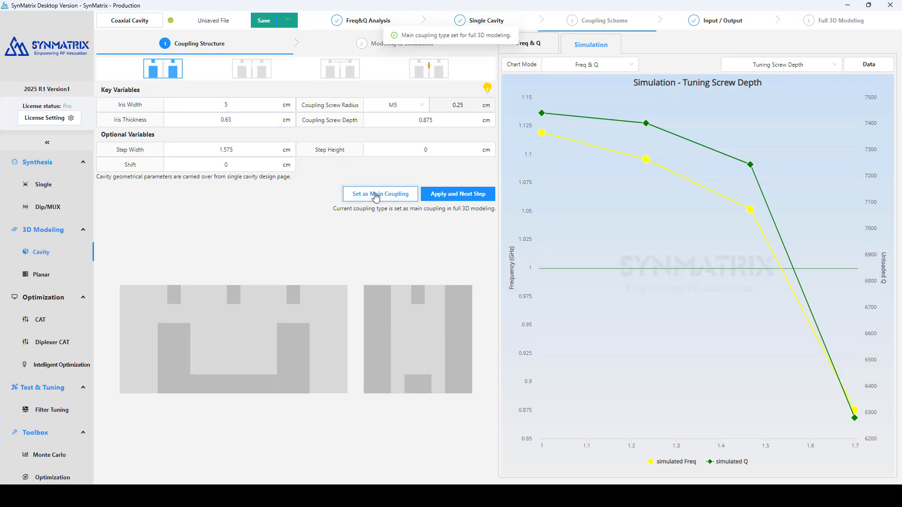
left_click(460, 195)
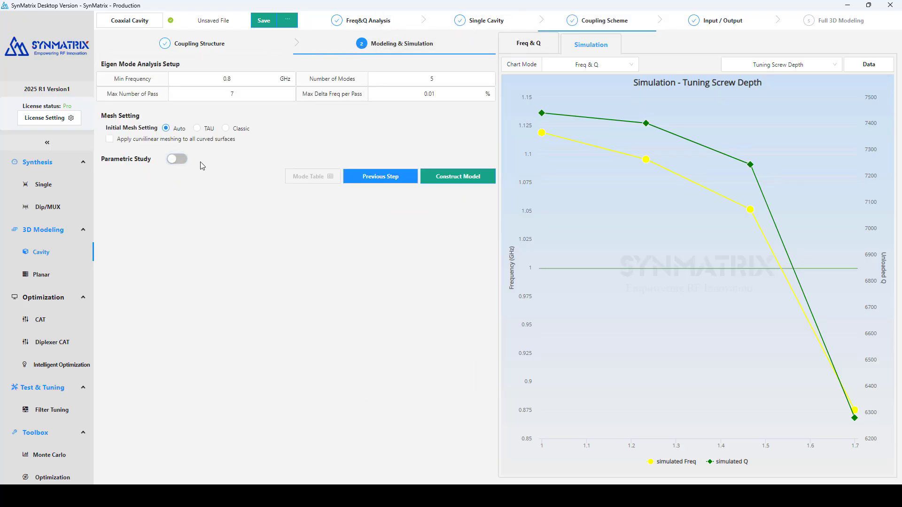
Enable the parametric study for the coupling model and sweep the step height from 0.2 to 1 cm
left_click(177, 159)
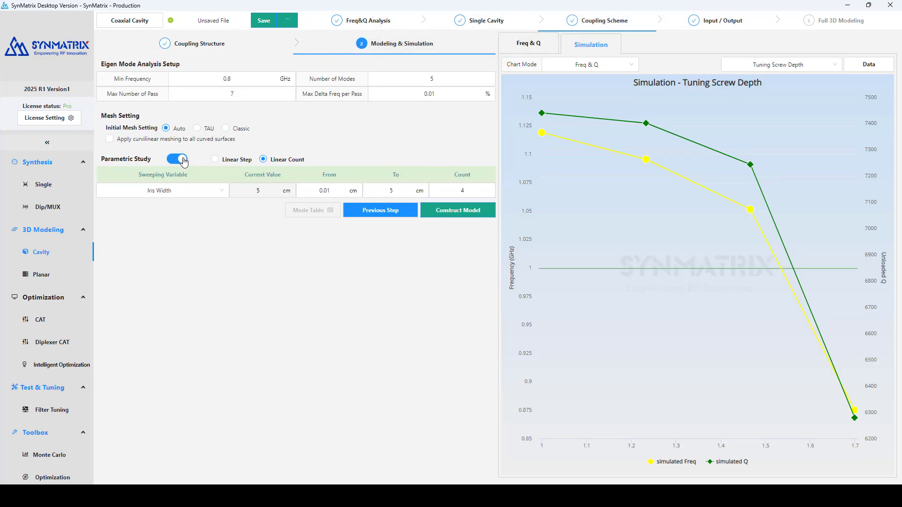
left_click(205, 191)
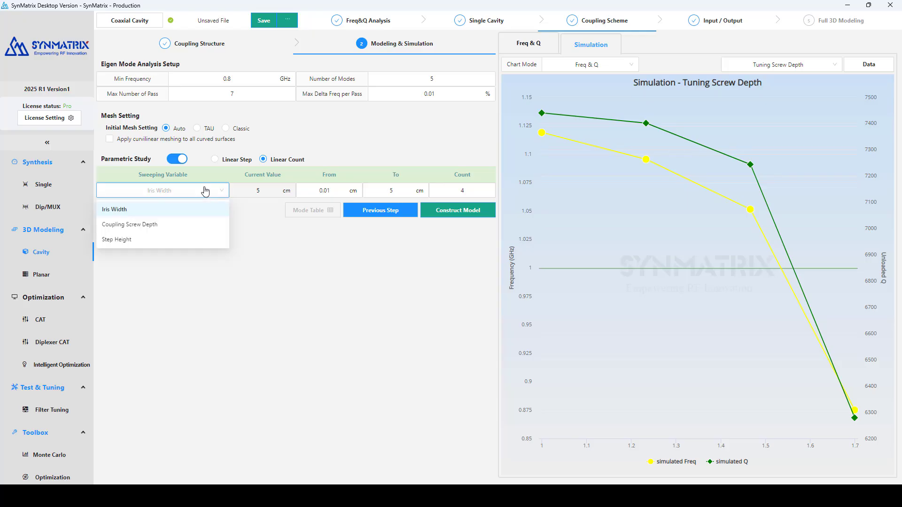
left_click(183, 240)
double_click(341, 193)
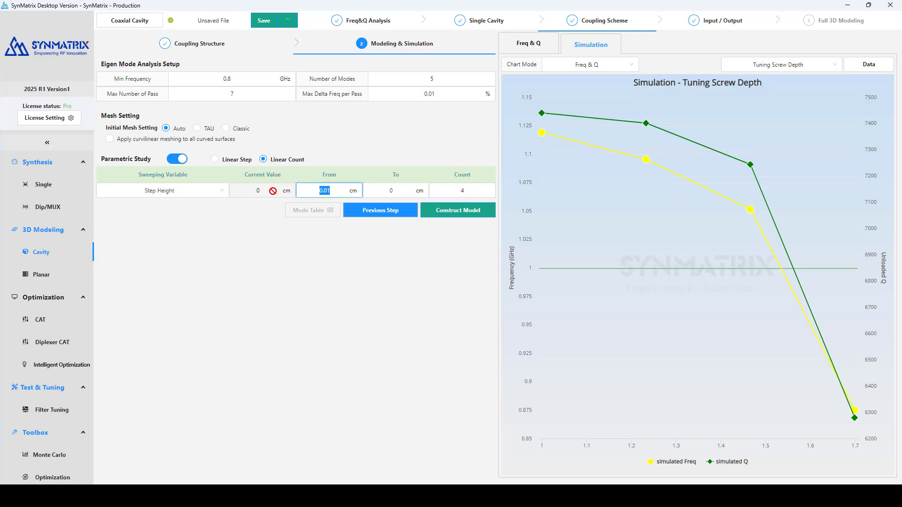
type("0")
left_click(390, 190)
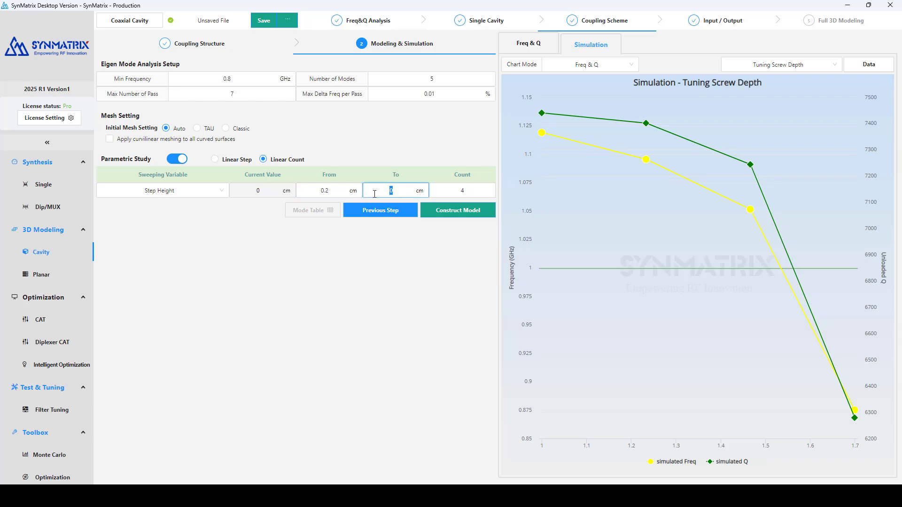
type("1")
Construct the coupling model and run its parametric simulation, checking the coupling coefficient curve against the target couplings
left_click(446, 212)
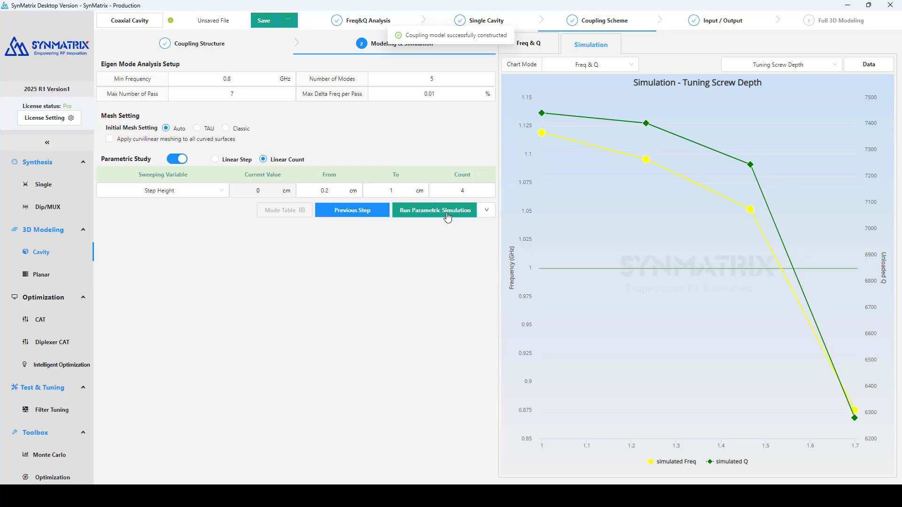
left_click(446, 215)
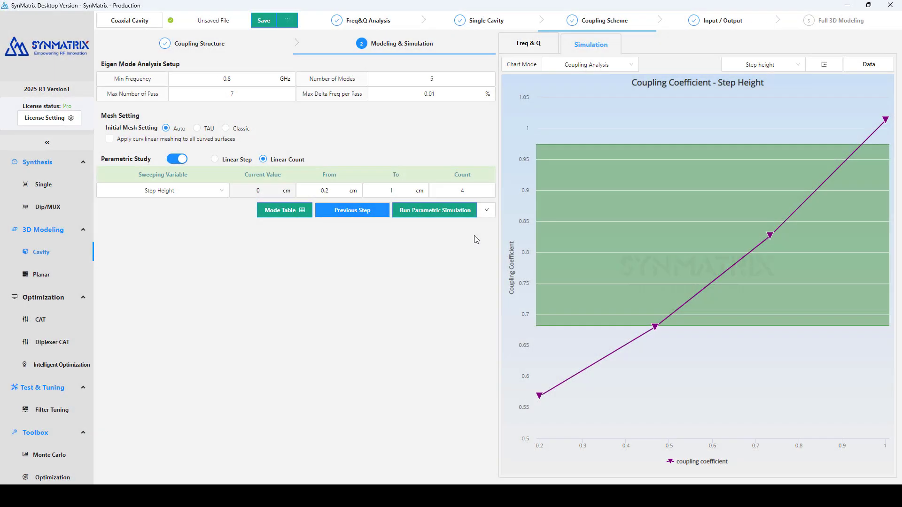
left_click(823, 65)
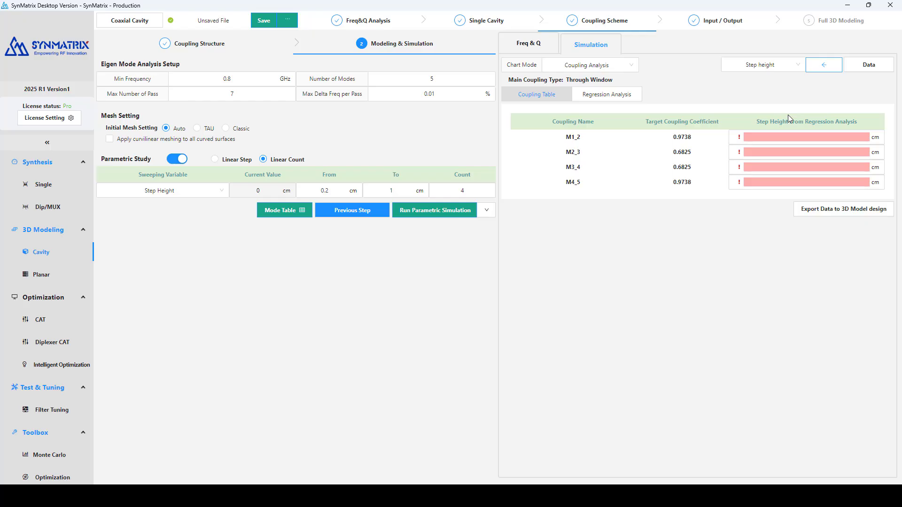
left_click(821, 67)
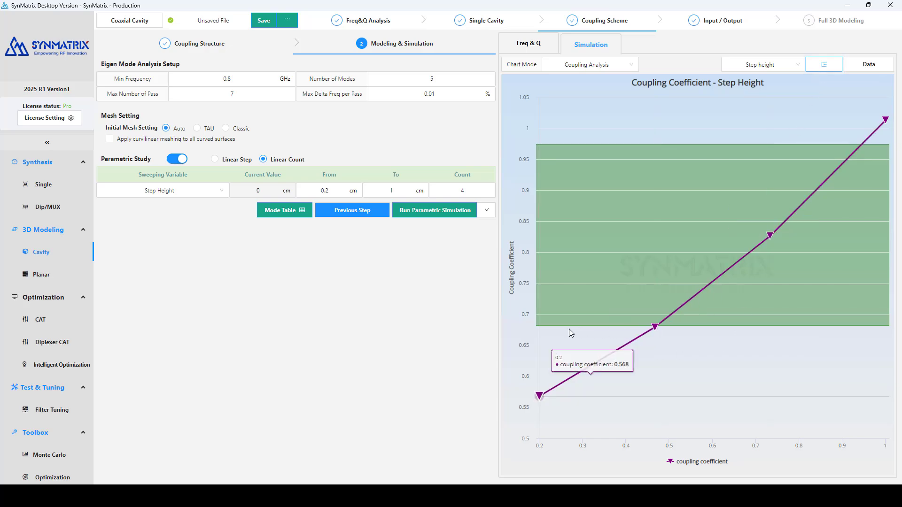
mouse_move(658, 328)
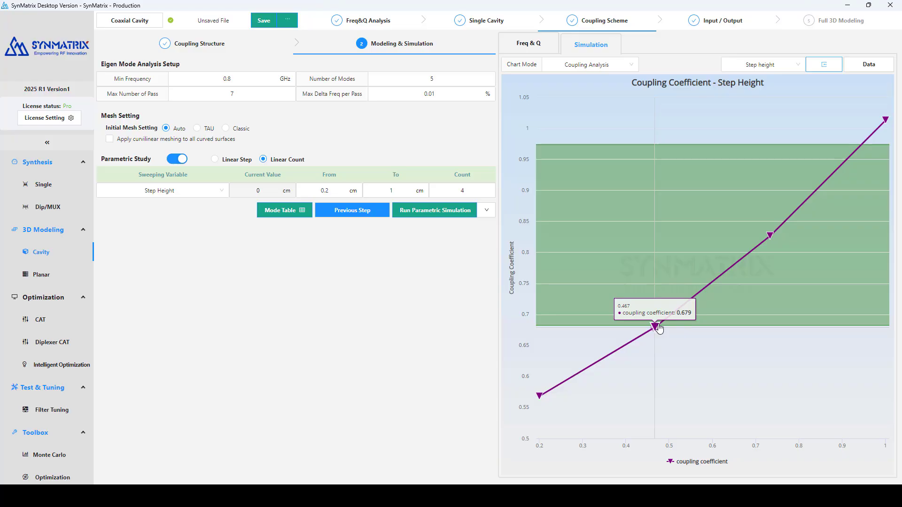
mouse_move(863, 170)
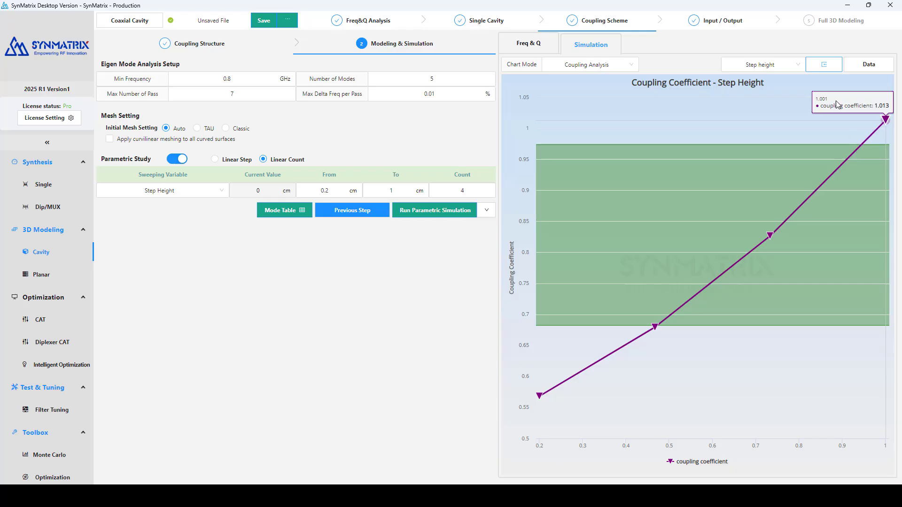
Set the step heights to 0.94 cm for M1_2 and M4_5 and 0.48 cm for M2_3 and M3_4, and export them to the 3D model design
left_click(828, 65)
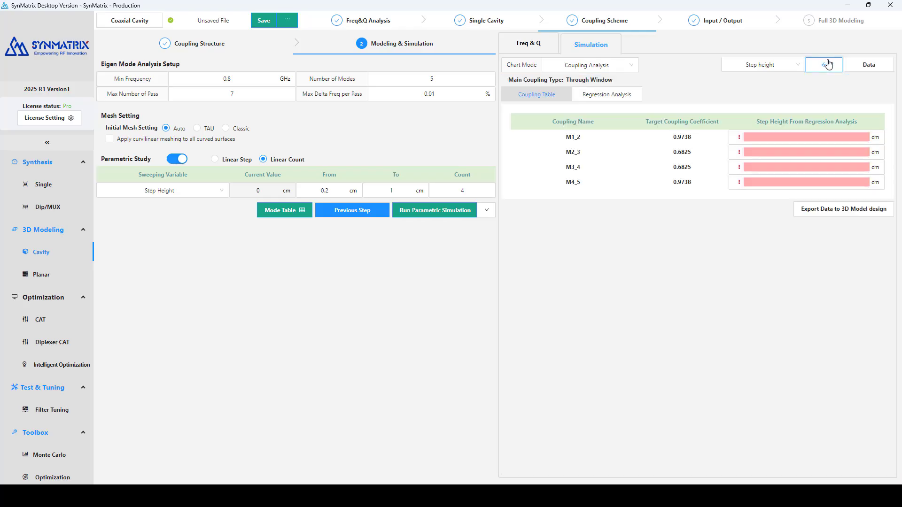
left_click(781, 140)
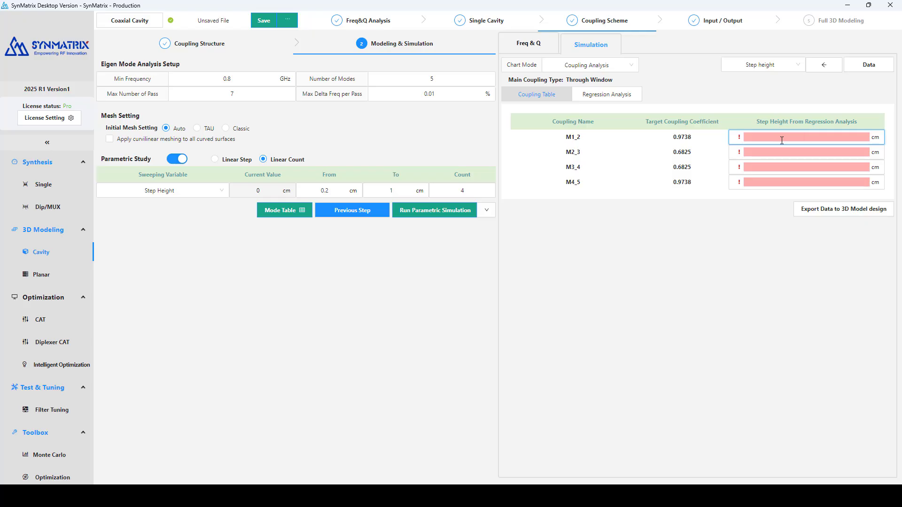
type("0.94")
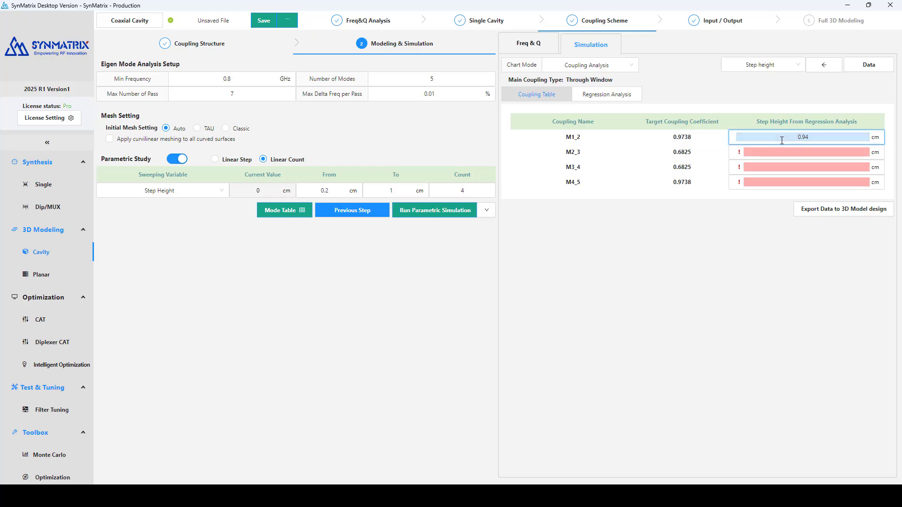
left_click(809, 184)
type("0.94")
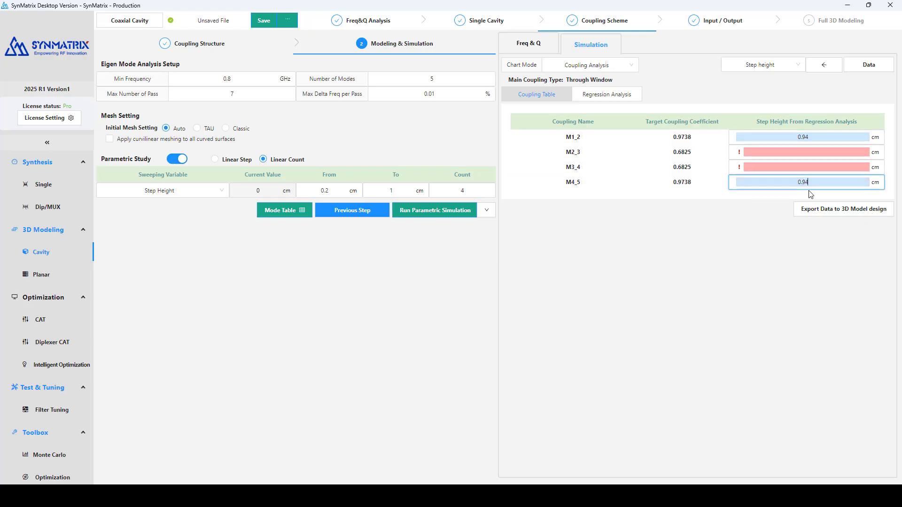
left_click(812, 153)
type("0.48")
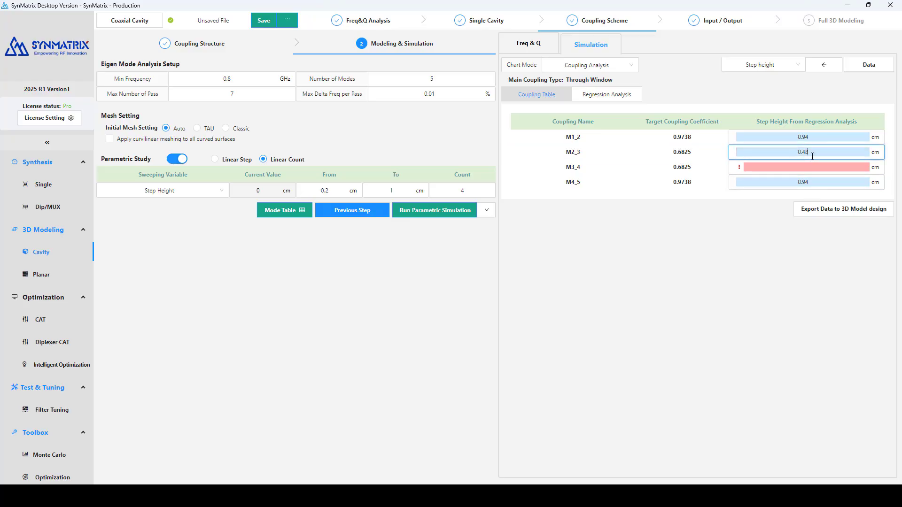
left_click(814, 168)
type("0.48")
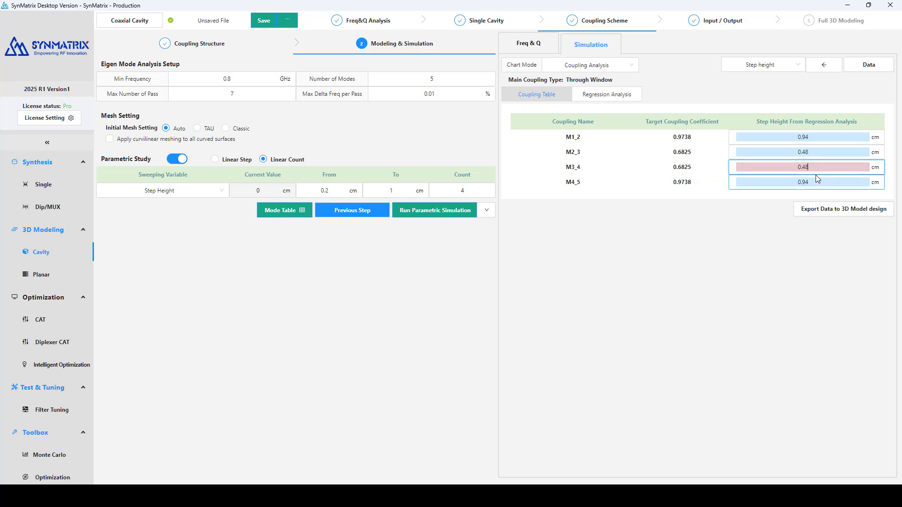
left_click(839, 212)
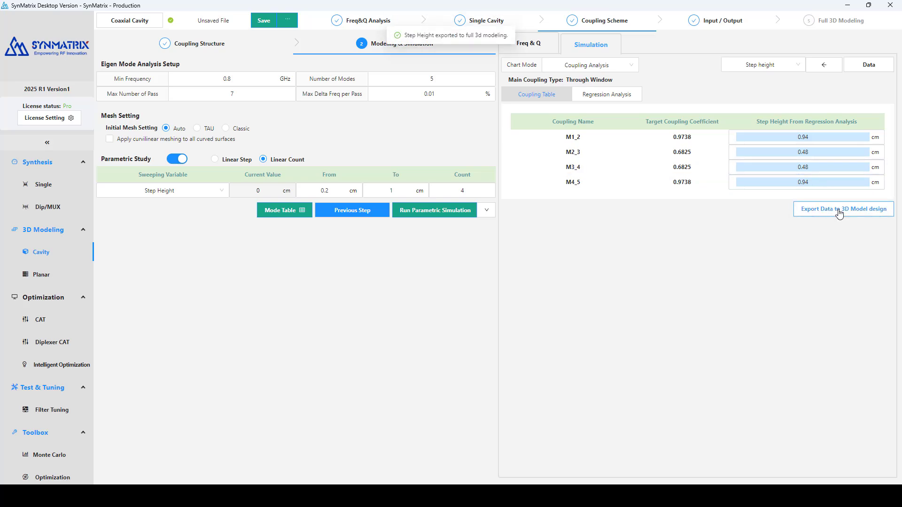
Set the tap input structure's tuning screw depth to 1.589 cm and assign it as the filter's input
left_click(723, 26)
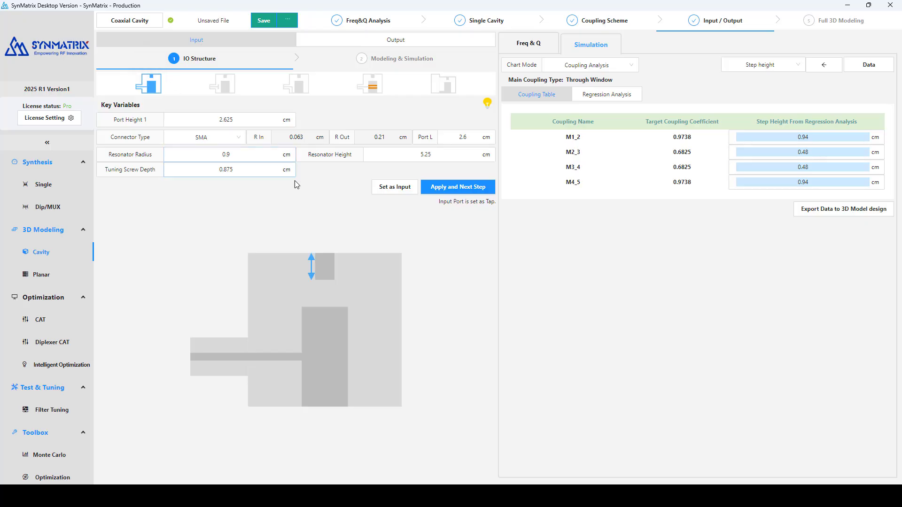
double_click(213, 171)
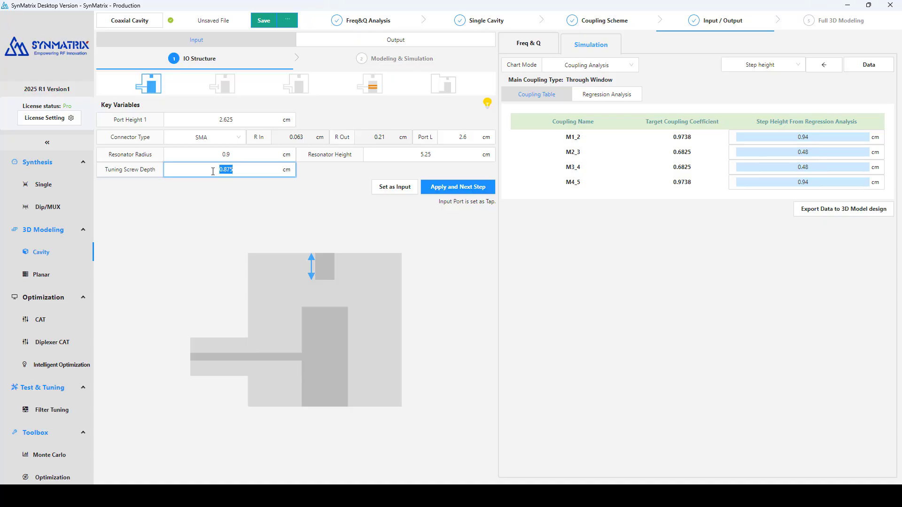
type("1.")
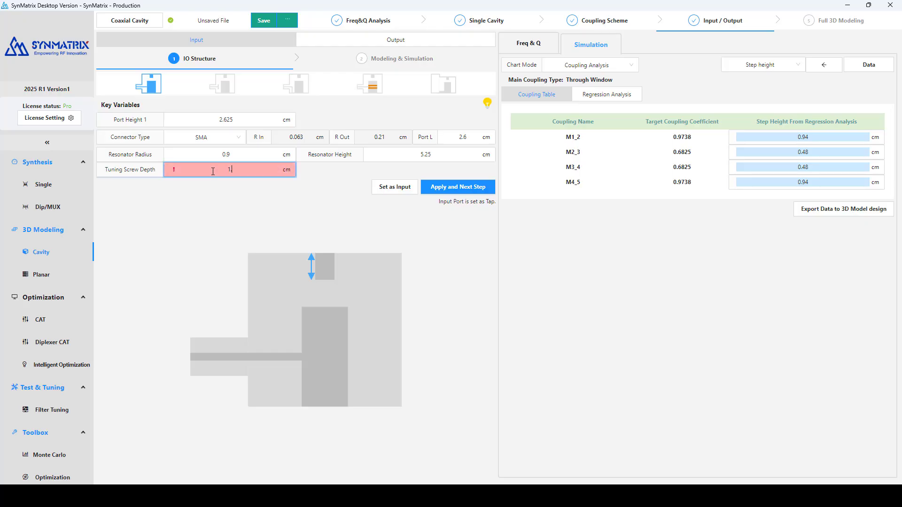
type("589")
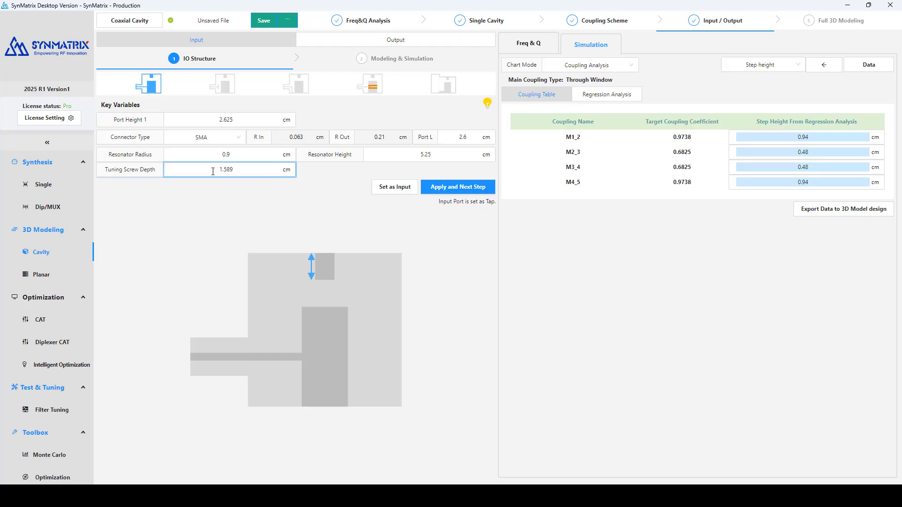
left_click(382, 188)
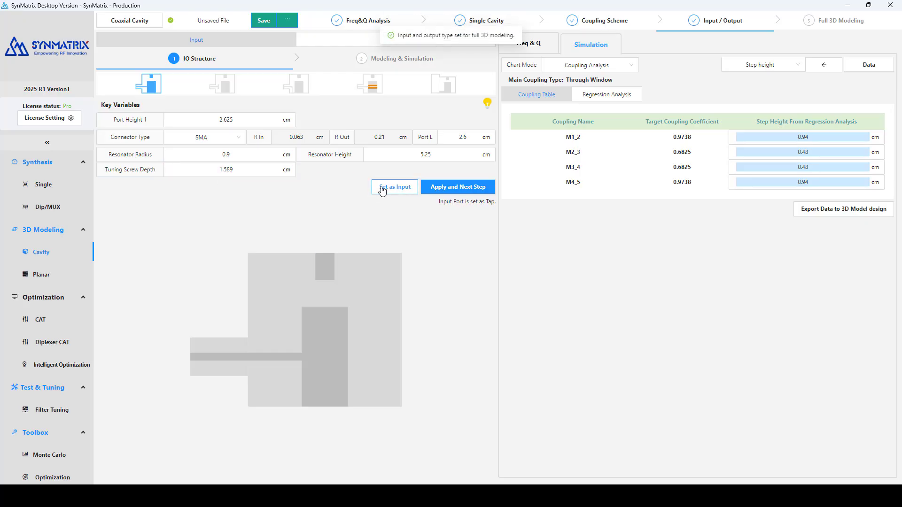
Set the tap output structure's tuning screw depth to 1.589 cm and assign it as the filter's output
left_click(340, 42)
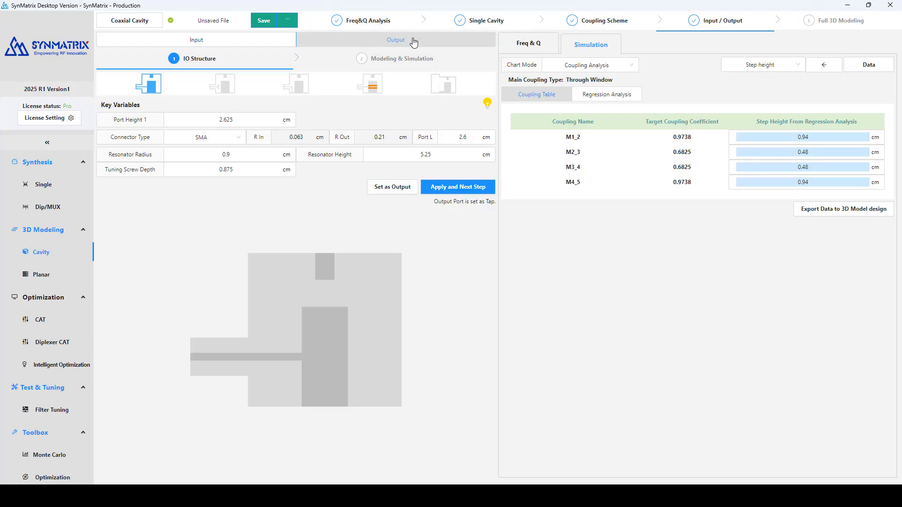
double_click(212, 170)
type("1")
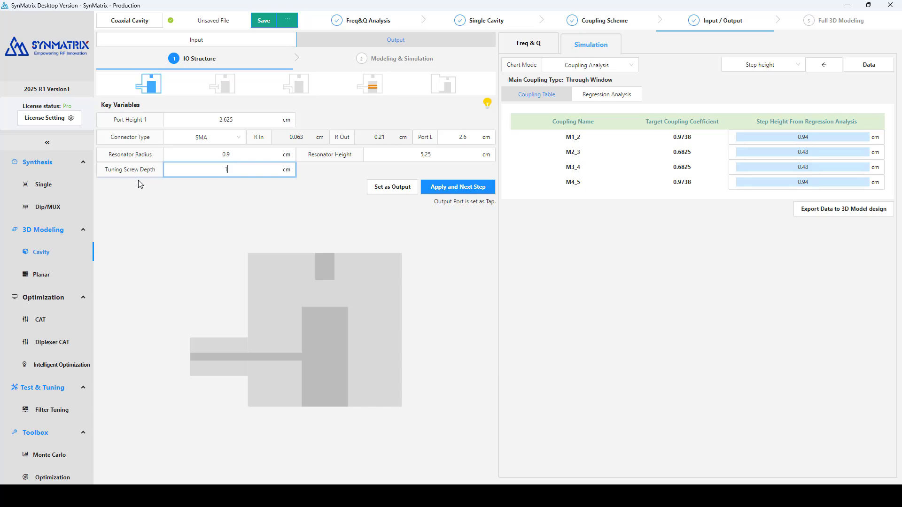
type(".5")
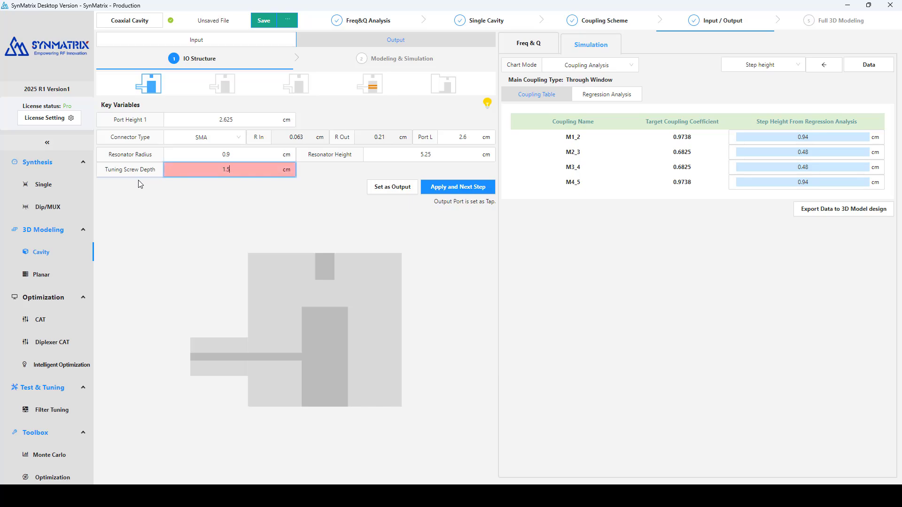
type("89")
left_click(394, 190)
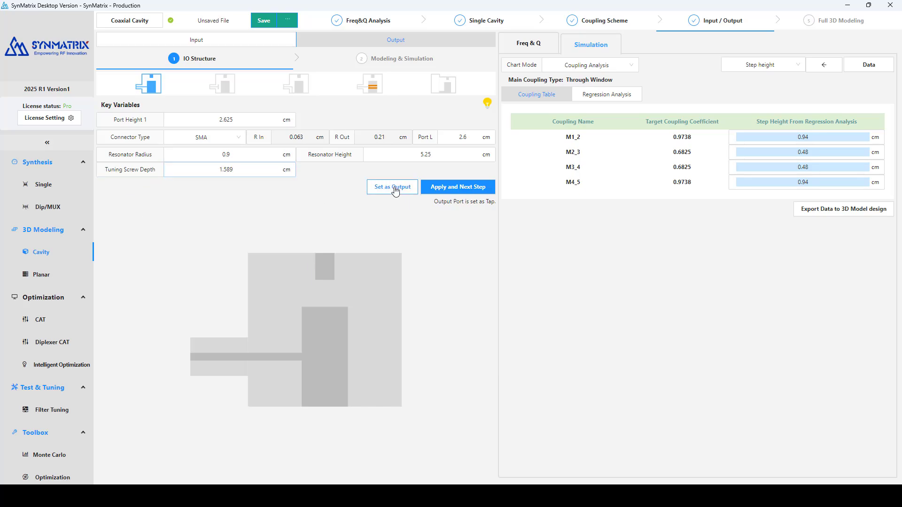
Sweep the output's port height from 2.4 to 2.7 cm, constructing the IO model and running its parametric simulation
left_click(463, 188)
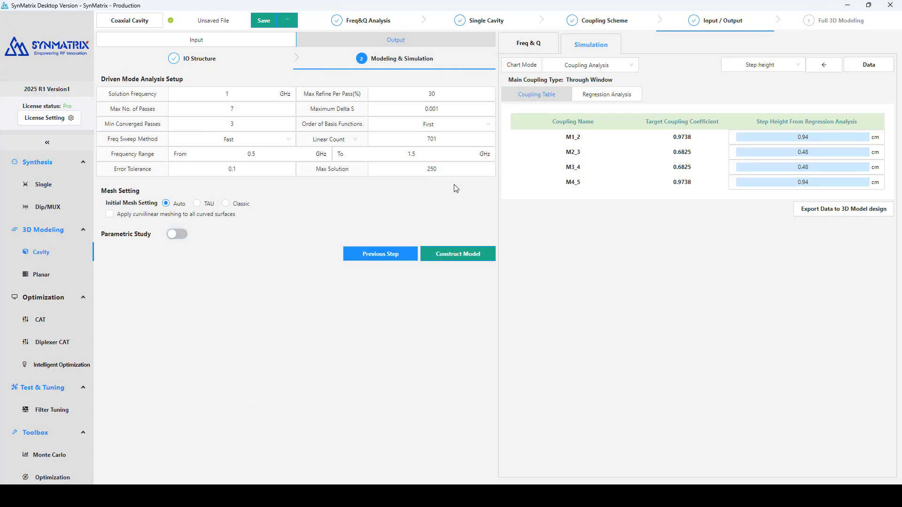
left_click(182, 234)
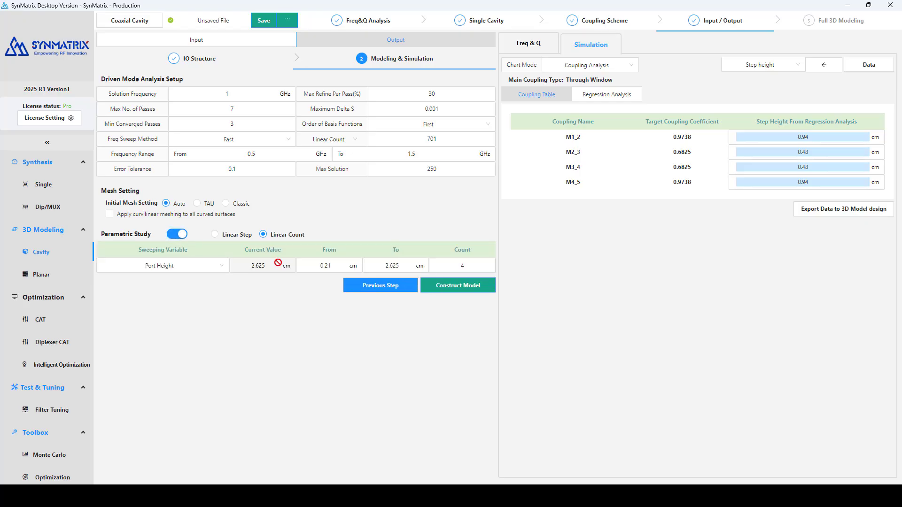
left_click_drag(334, 265, 288, 265)
type("2")
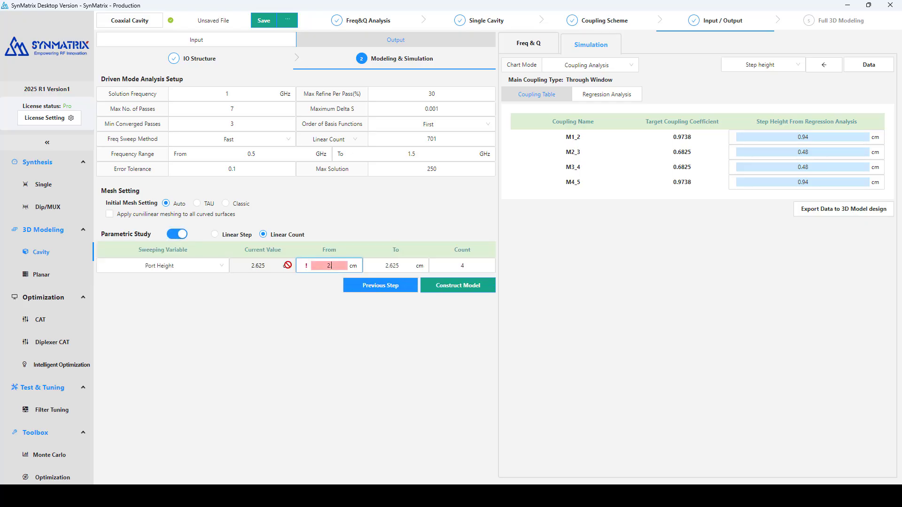
type(".4")
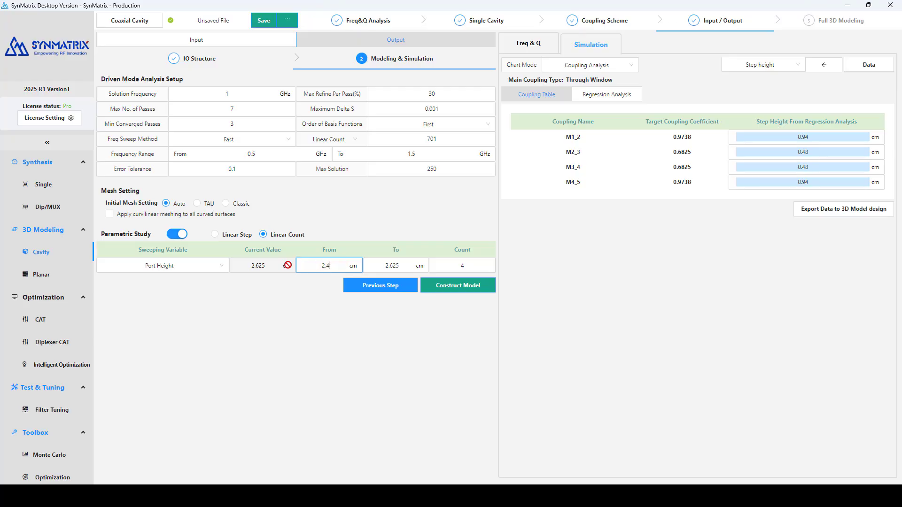
left_click(368, 269)
type("2.7")
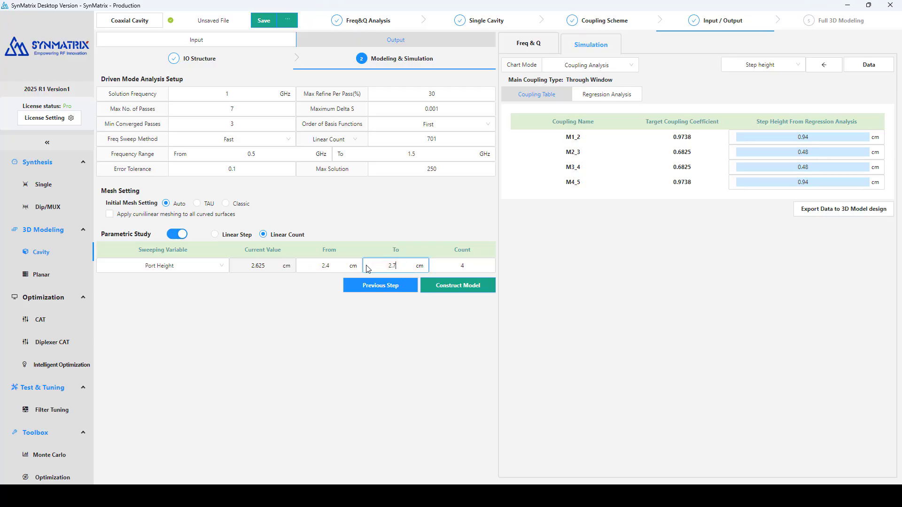
left_click(465, 287)
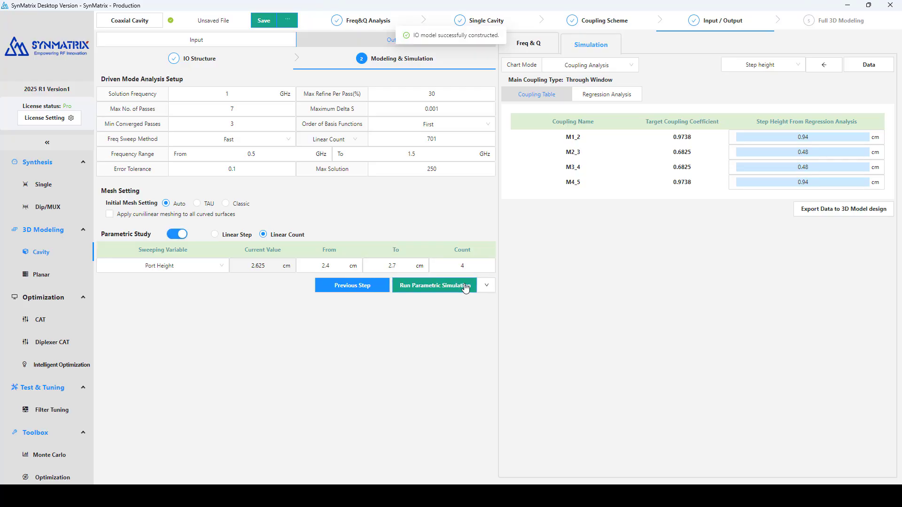
left_click(461, 288)
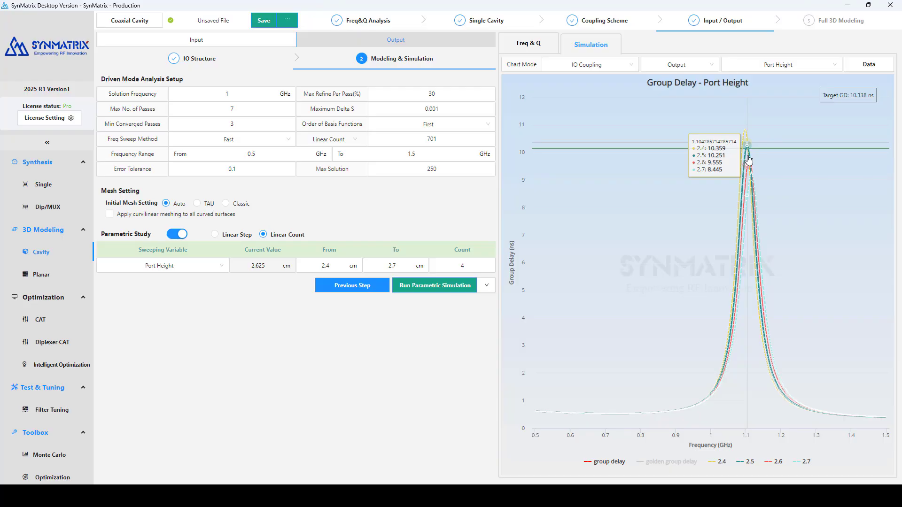
In the full 3D modeling stage, unhide the source port S's Port Height variable and set it to 2.5 cm
left_click(819, 27)
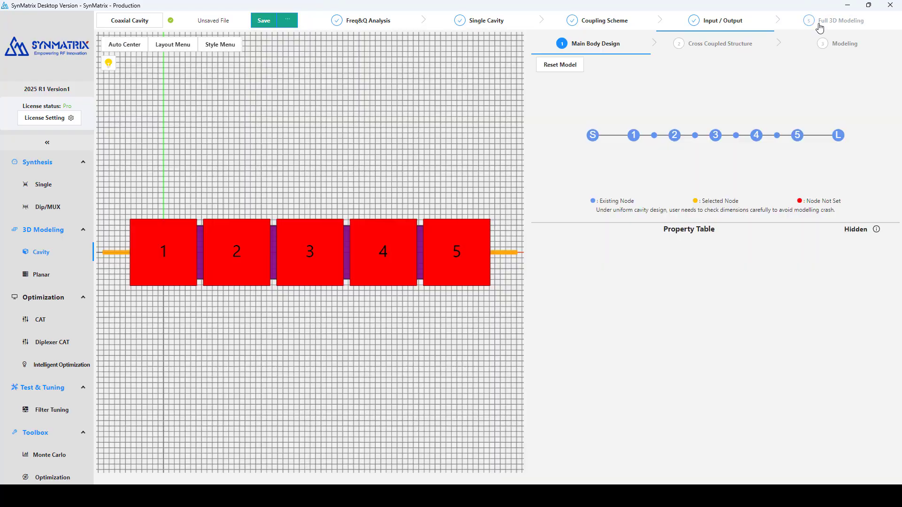
left_click(593, 138)
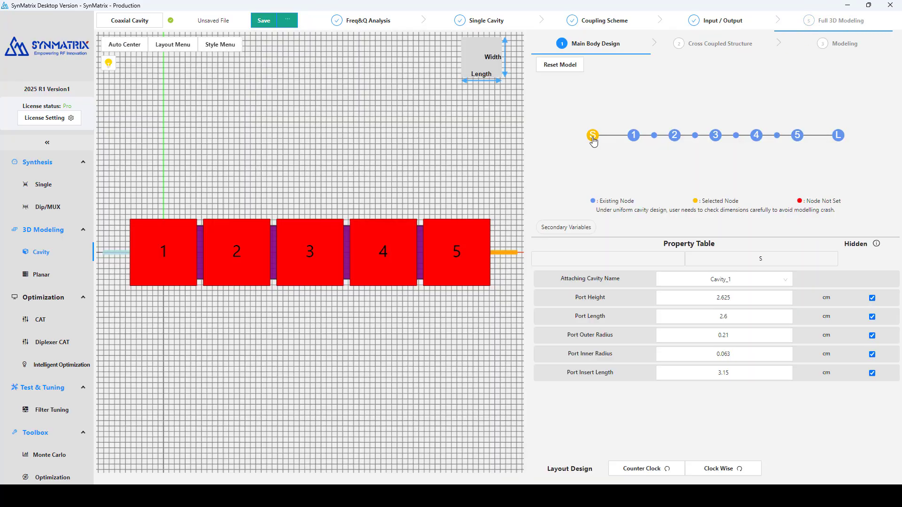
left_click(872, 298)
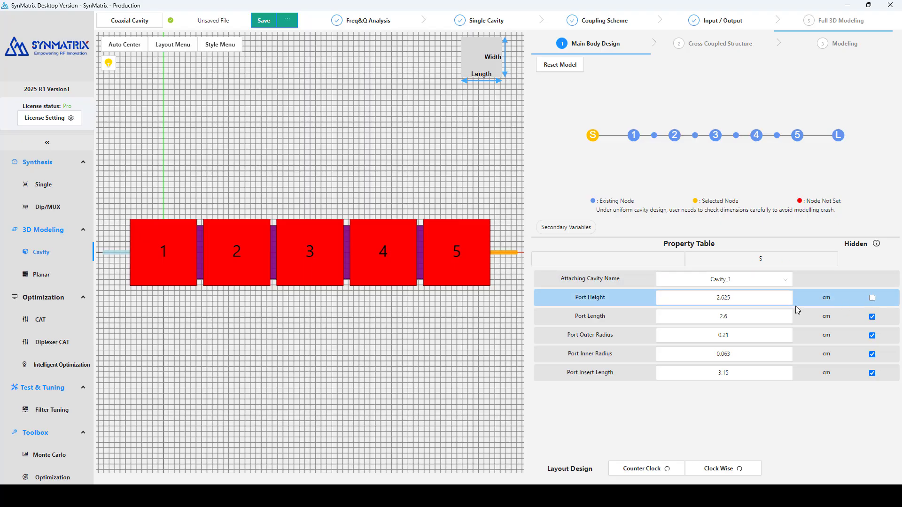
left_click(754, 298)
key("ctrl+a")
type("2.5")
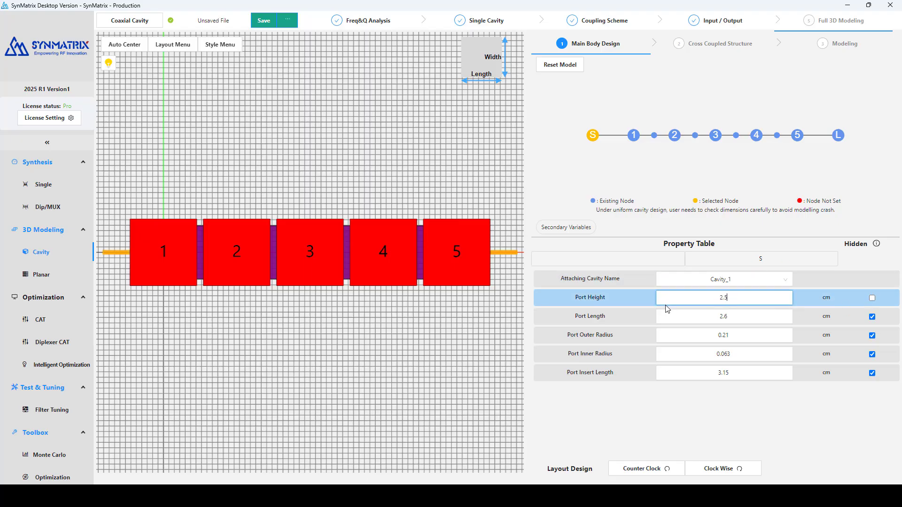
Unhide the load port L's Port Height variable and set it to 2.5 cm
left_click(837, 135)
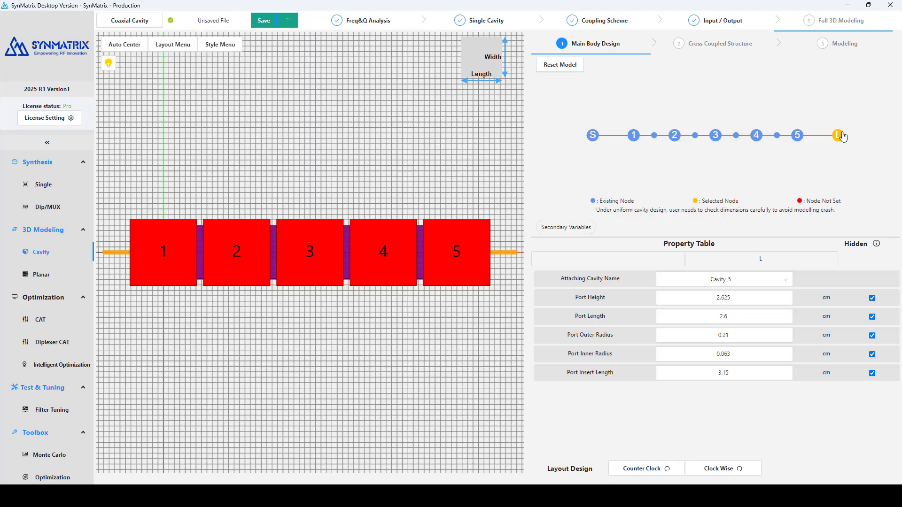
left_click(871, 298)
left_click(790, 297)
key("ctrl+a")
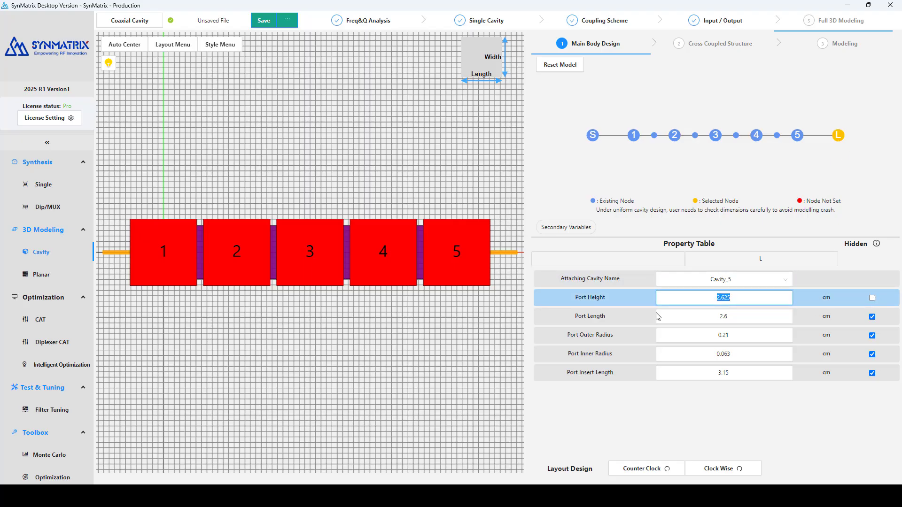
type("2.5")
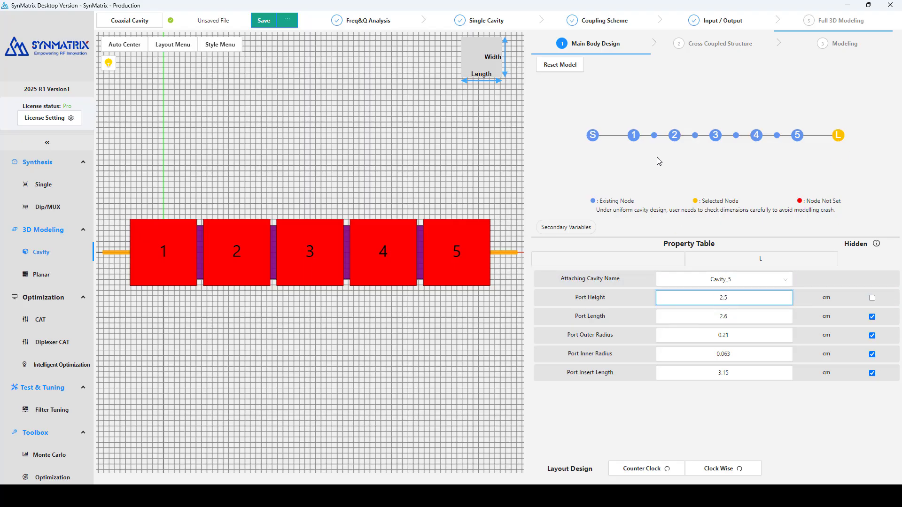
Unhide cavity 1's Tuning Screw Depth variable and set it to 1.54 cm
left_click(633, 135)
left_click(872, 278)
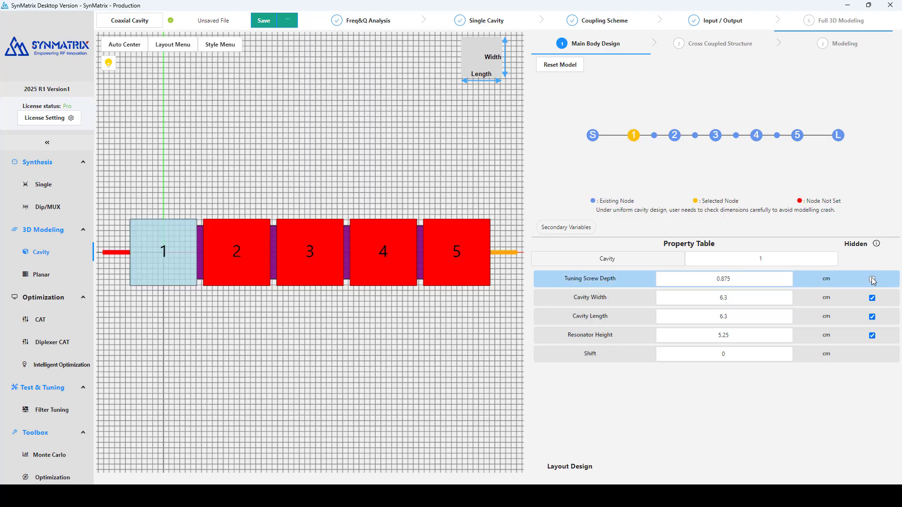
left_click(751, 280)
key("ctrl+a")
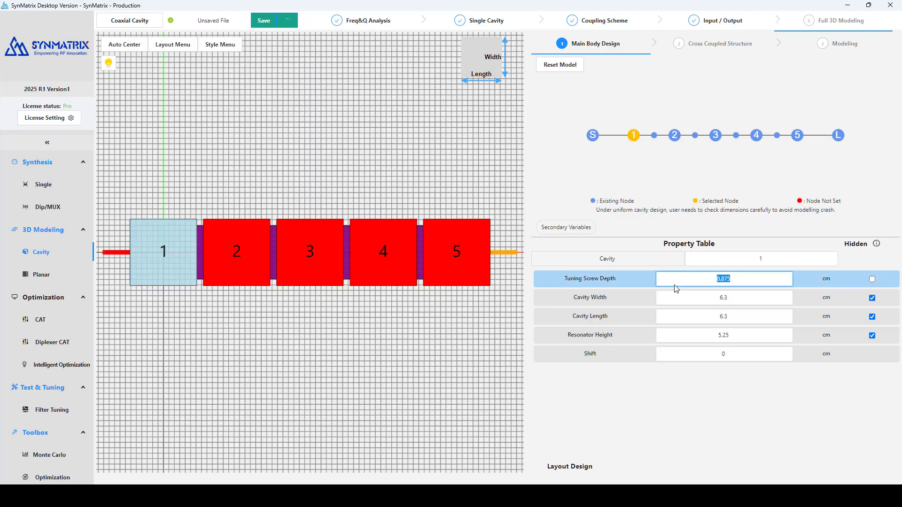
type("1.54")
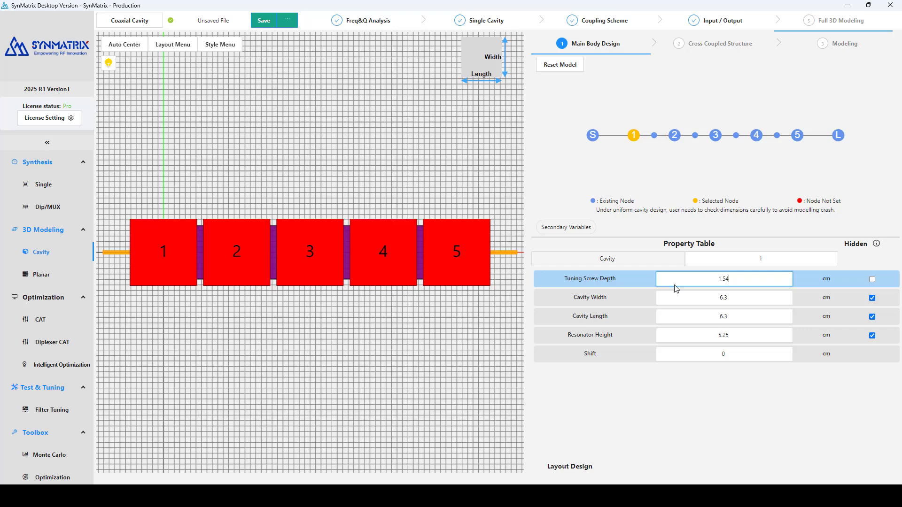
Unhide the Tuning Screw Depth of cavities 2 through 5 and set each to 1.54 cm, matching cavity 1
double_click(716, 281)
left_click(674, 136)
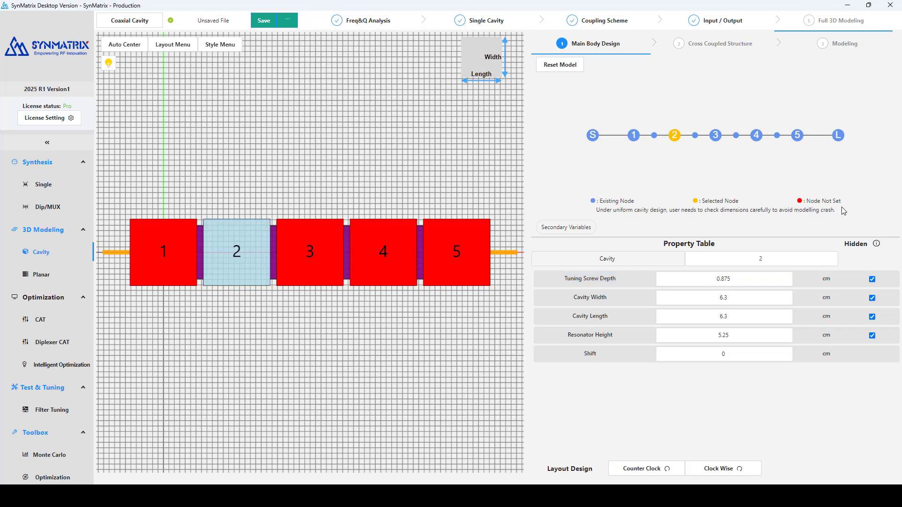
left_click(715, 136)
left_click(755, 137)
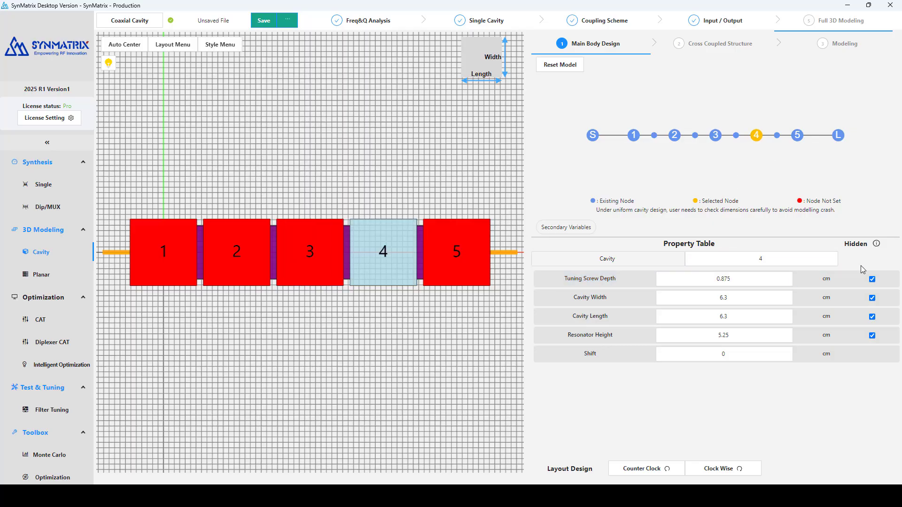
left_click(797, 136)
left_click(872, 279)
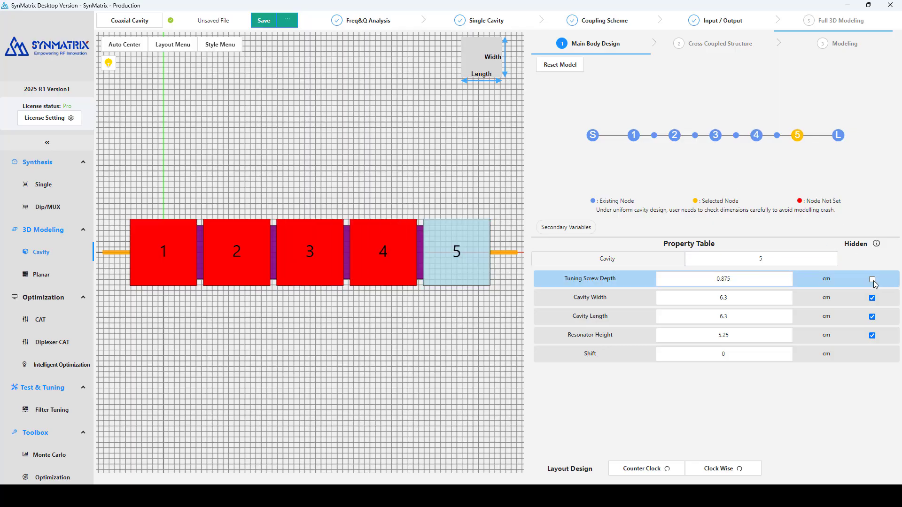
left_click(698, 282)
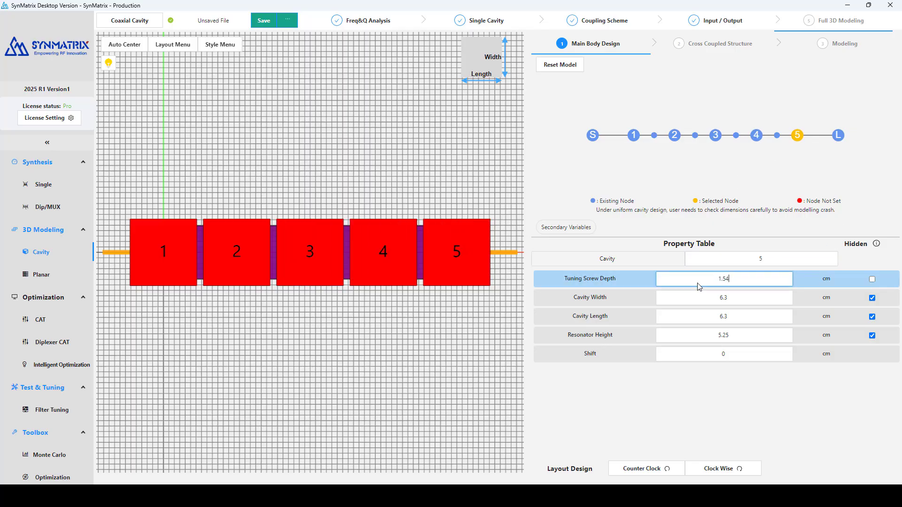
Unhide the Step Height variable of irises 1_2, 2_3, 3_4 and 4_5
left_click(654, 136)
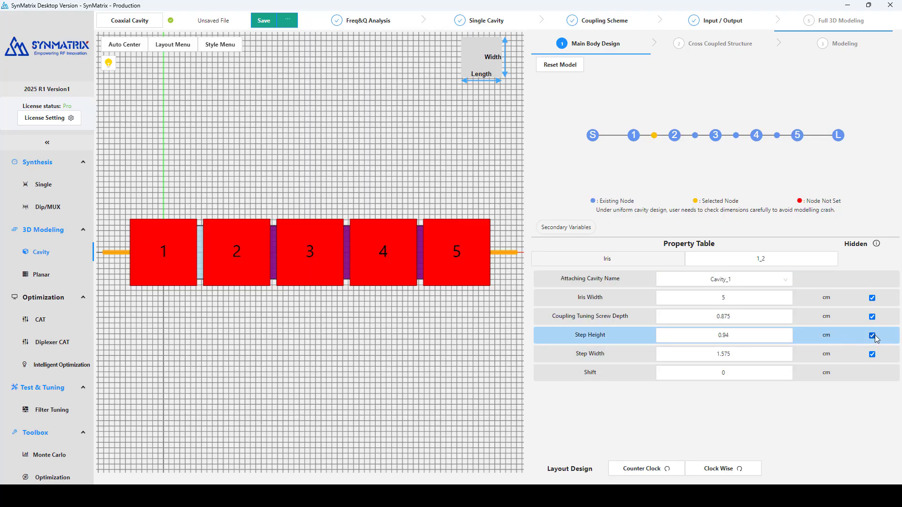
left_click(695, 137)
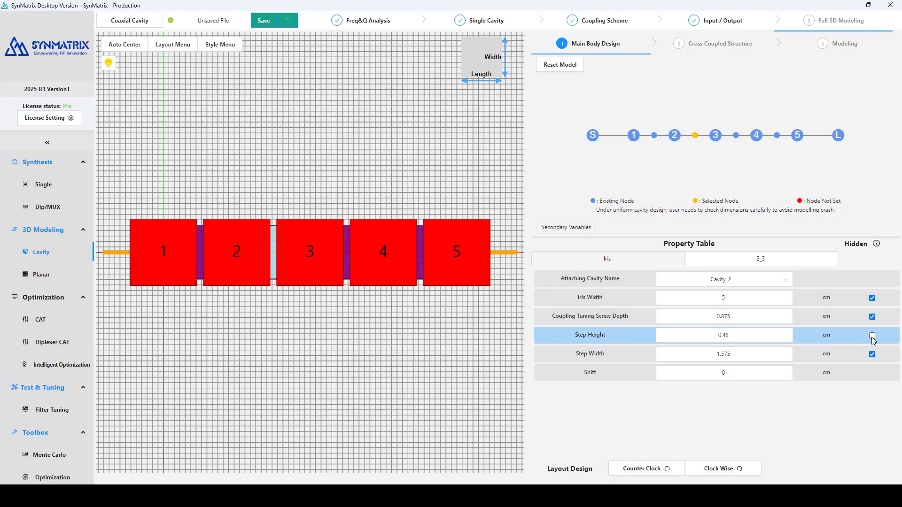
left_click(736, 136)
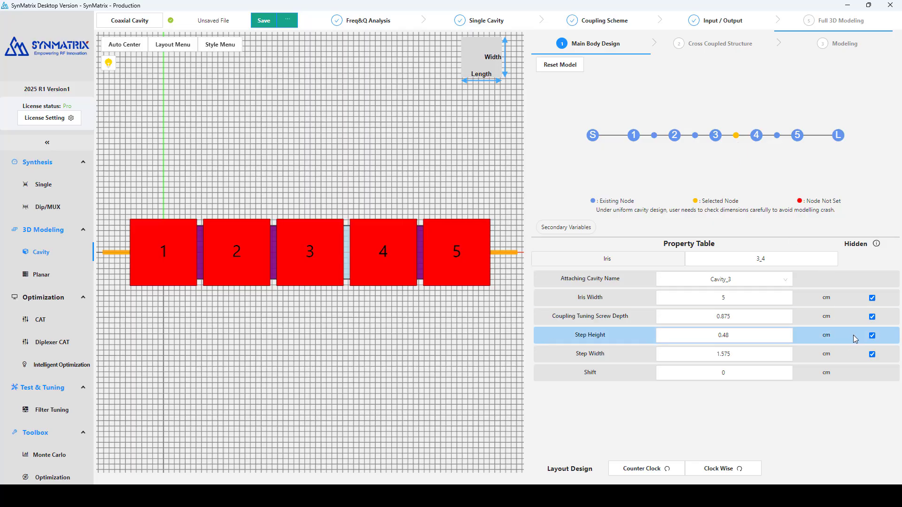
left_click(872, 336)
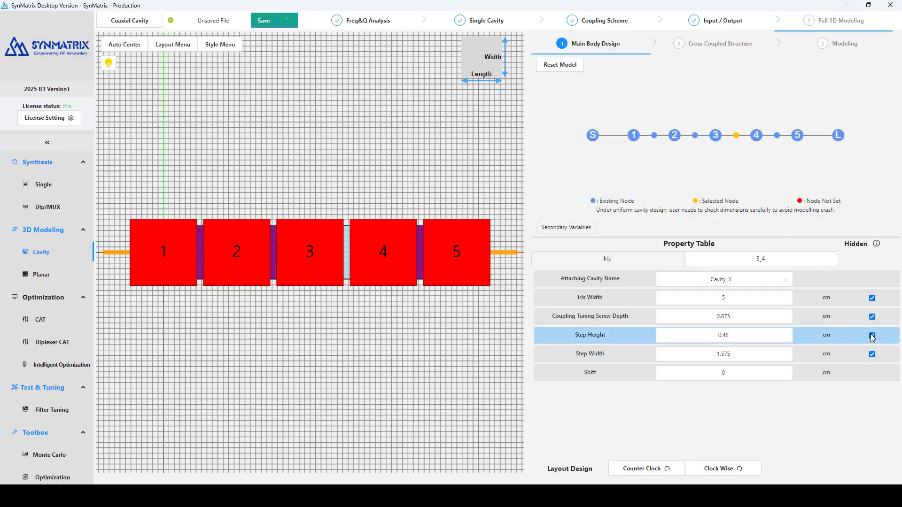
left_click(777, 136)
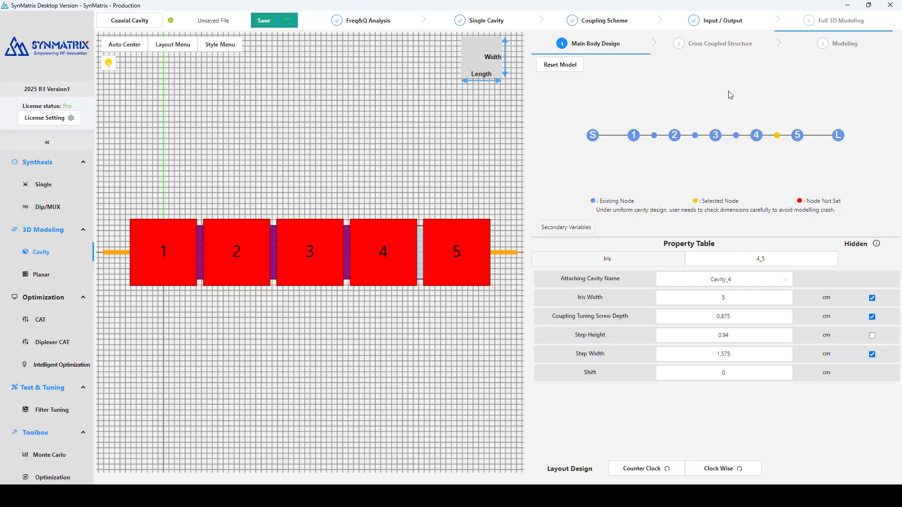
Construct the full 3D model with the existing driven mode analysis setup and run its simulation
left_click(843, 45)
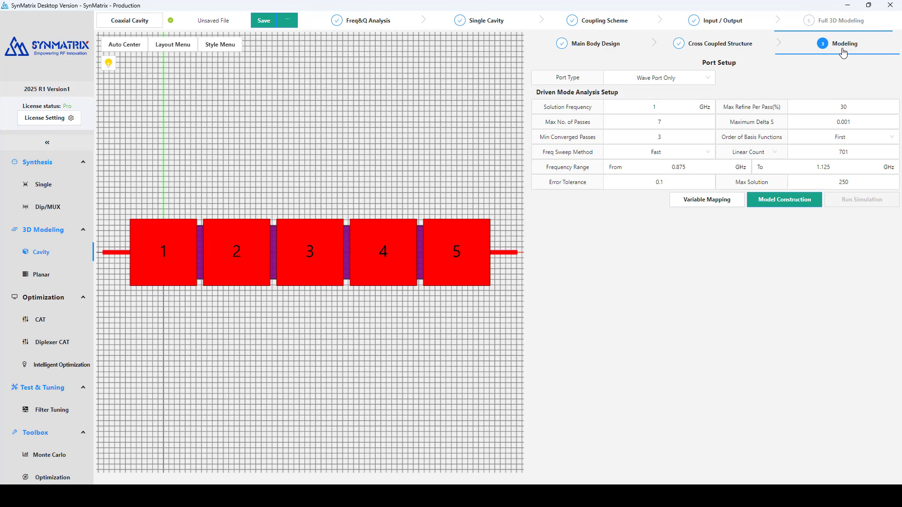
left_click(804, 205)
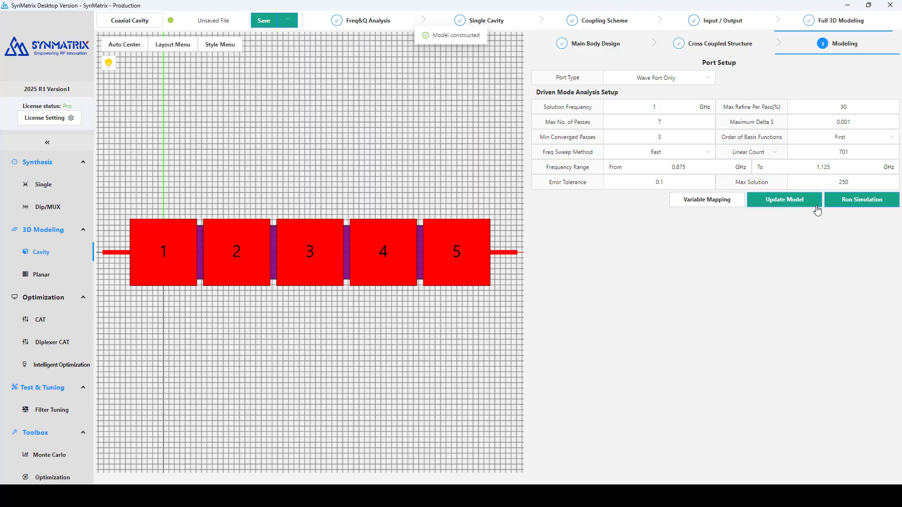
left_click(862, 201)
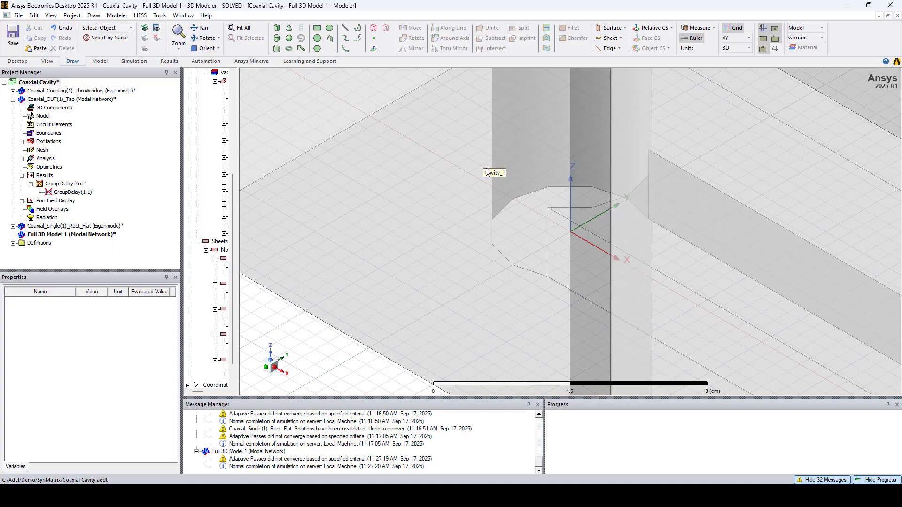
In Ansys Electronics Desktop, create a rectangular modal solution data plot of S(1,1) and S(2,1) in dB for Full 3D Model 1
key("ctrl+d")
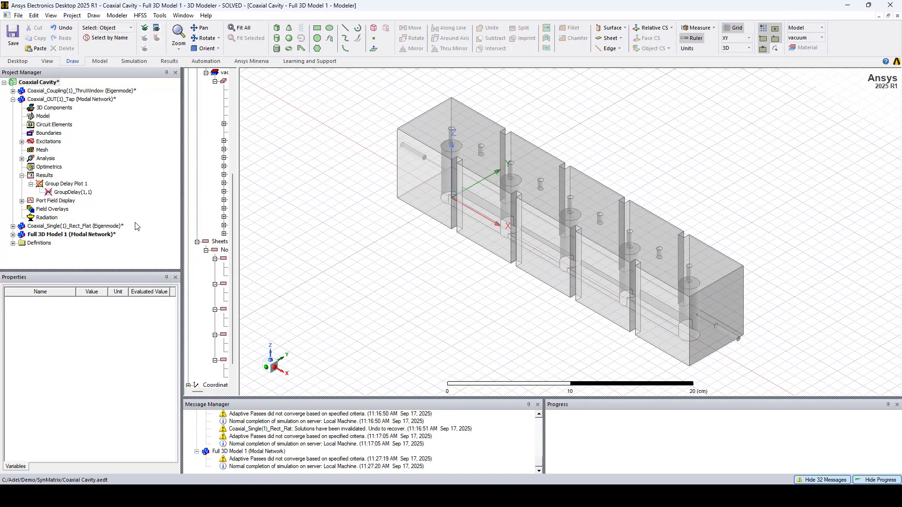
left_click(90, 234)
left_click(13, 235)
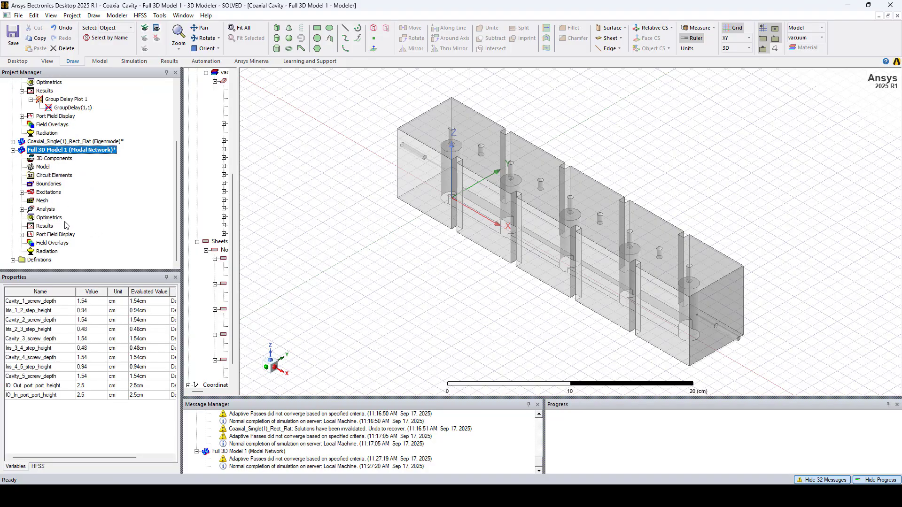
right_click(47, 229)
mouse_move(123, 224)
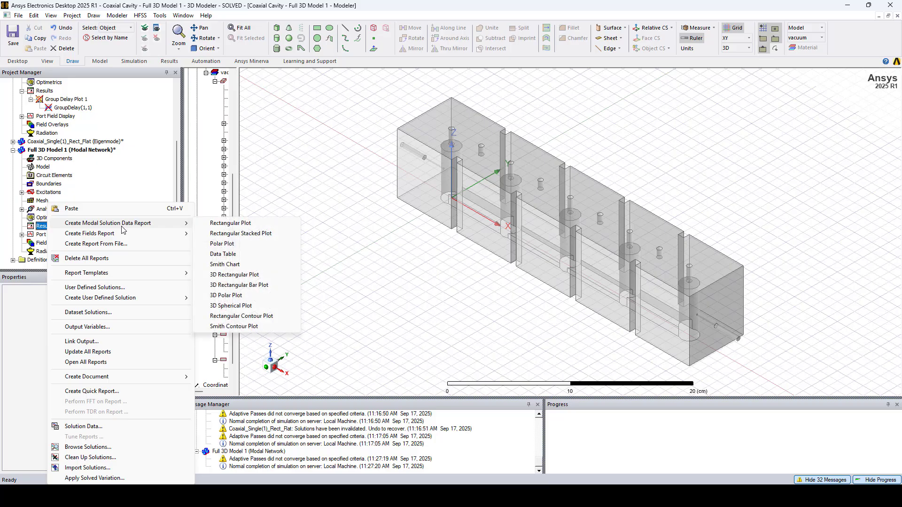
left_click(220, 223)
left_click(235, 168, "ctrl")
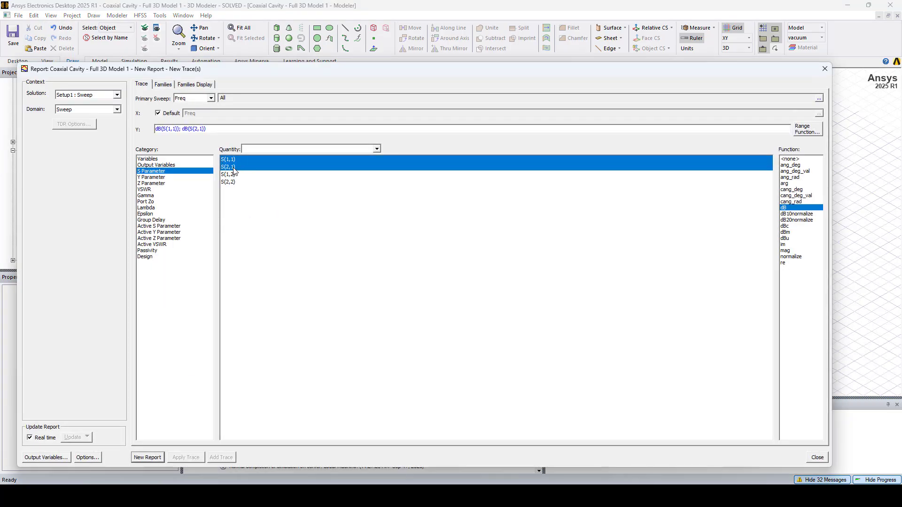
left_click(156, 458)
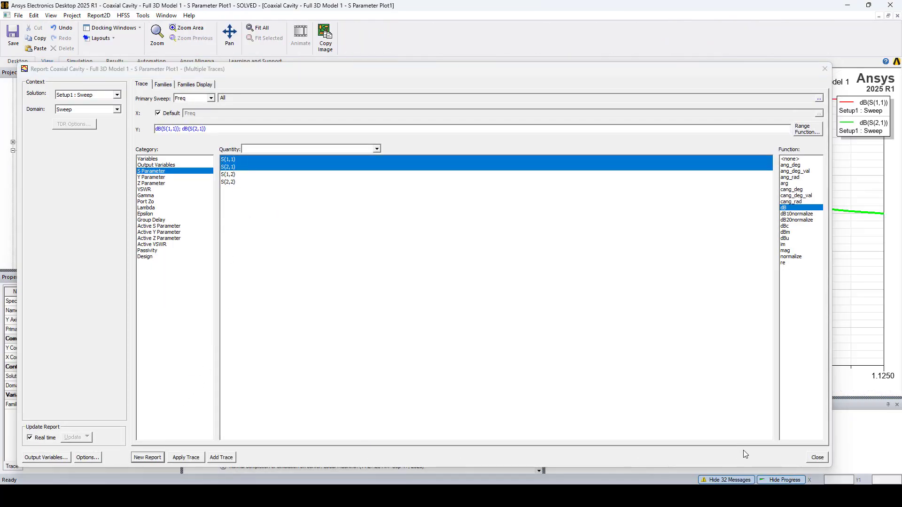
left_click(817, 458)
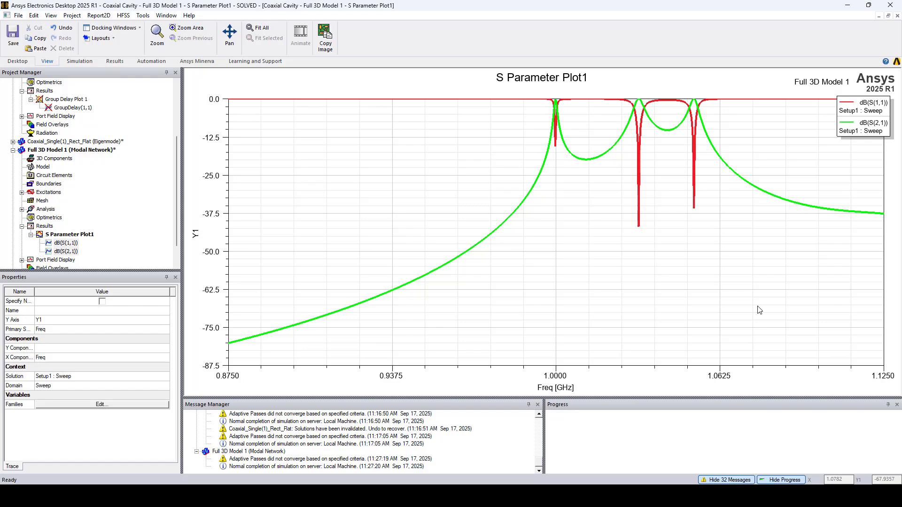
Copy the Full 3D Model 1 design and create a new project named Coaxial Cavity Optimized
right_click(71, 150)
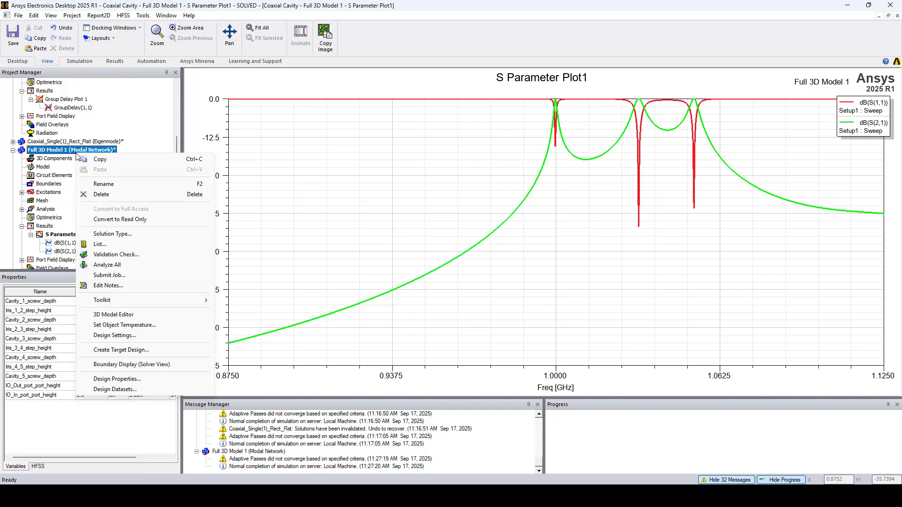
key("Escape")
scroll(103, 161, "up", 3)
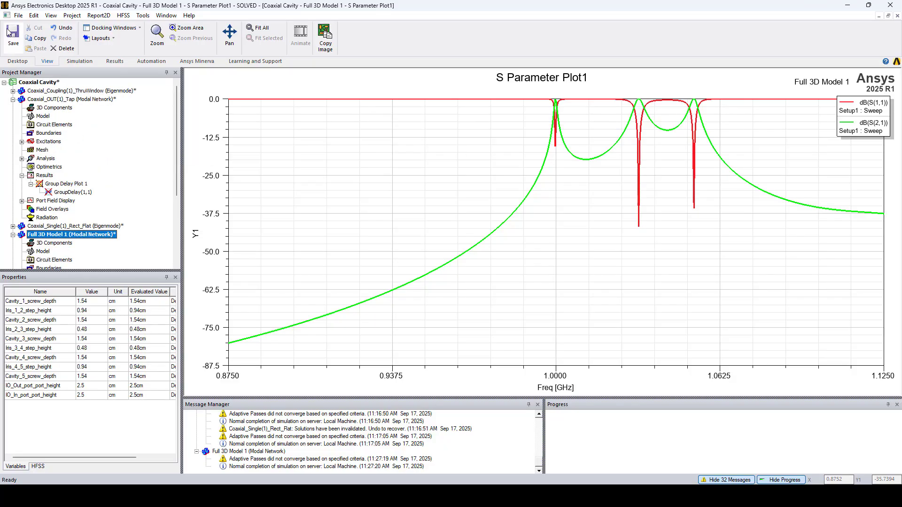
key("alt+f")
key("n")
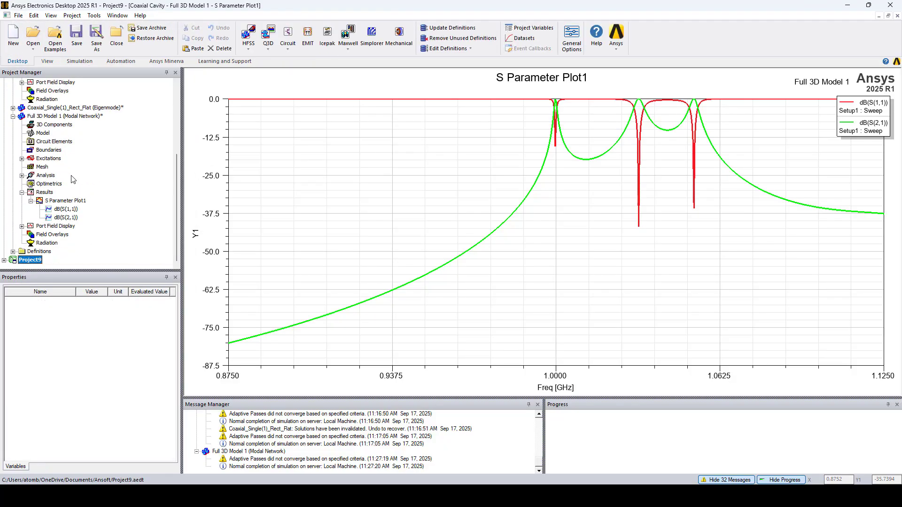
left_click(30, 260)
type("Coaxial Cavity")
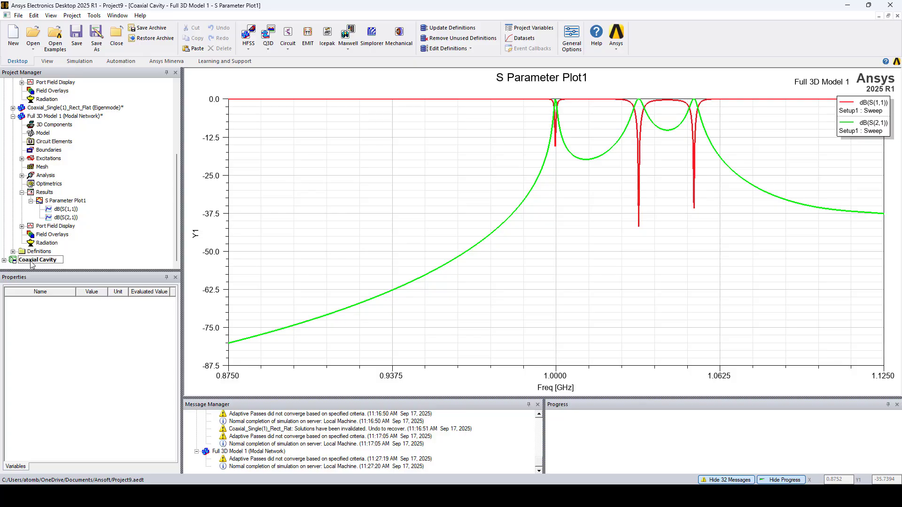
type(" Optimized")
key("Return")
left_click(482, 268)
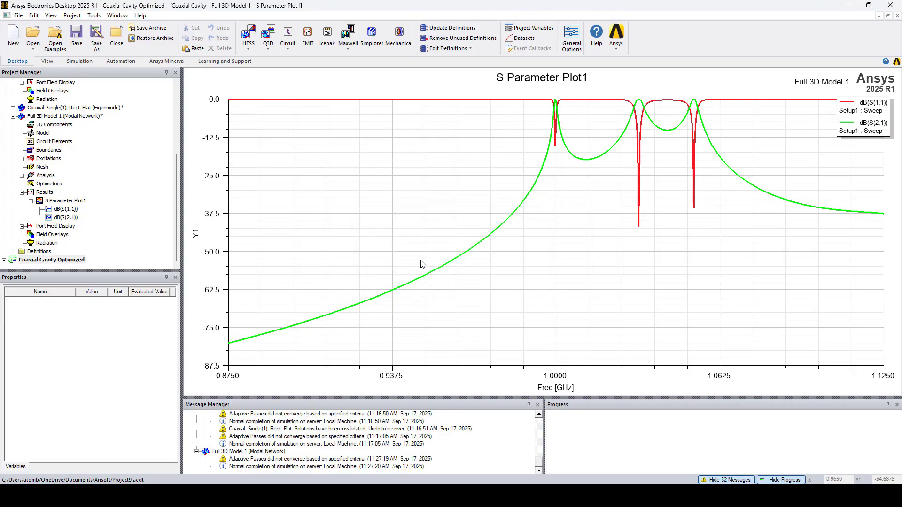
Paste the copied Full 3D Model 1 design into the Coaxial Cavity Optimized project and expand the project's contents
right_click(60, 261)
left_click(70, 266)
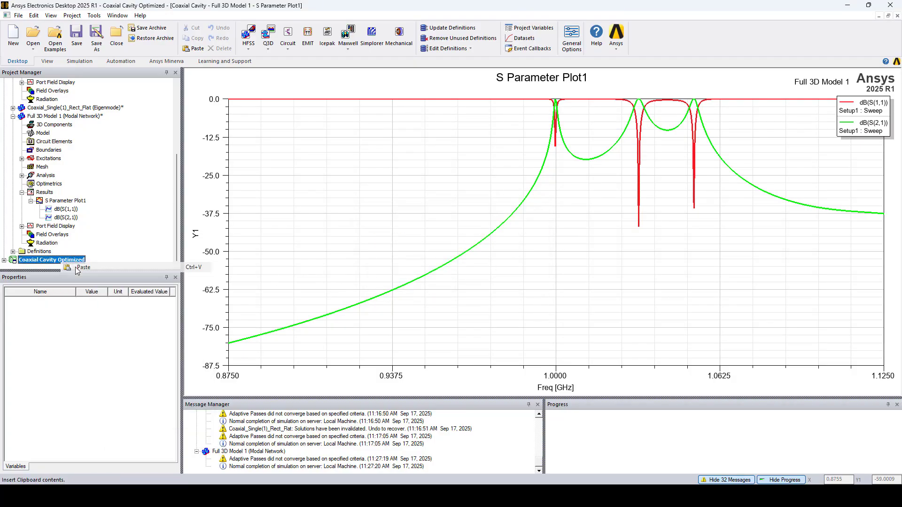
left_click(4, 260)
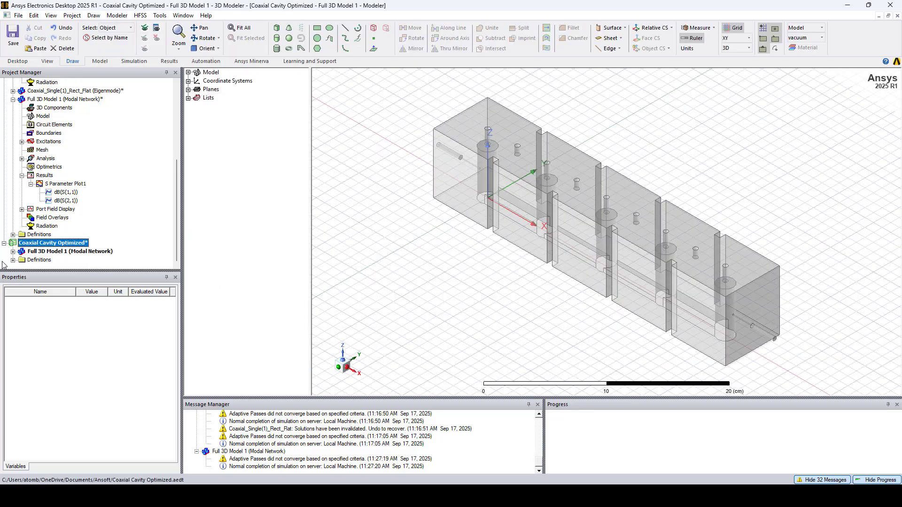
Save the Coaxial Cavity Optimized project as its own file in the SynMatrix folder
right_click(66, 247)
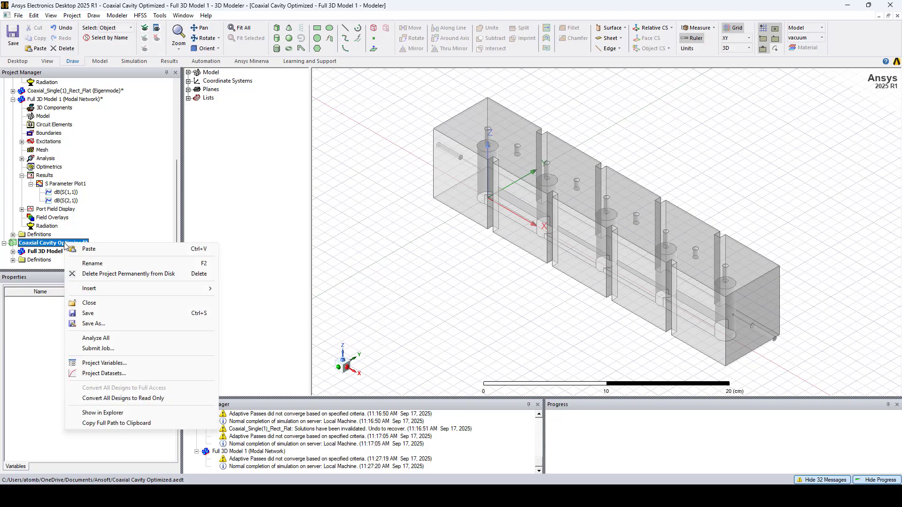
left_click(92, 323)
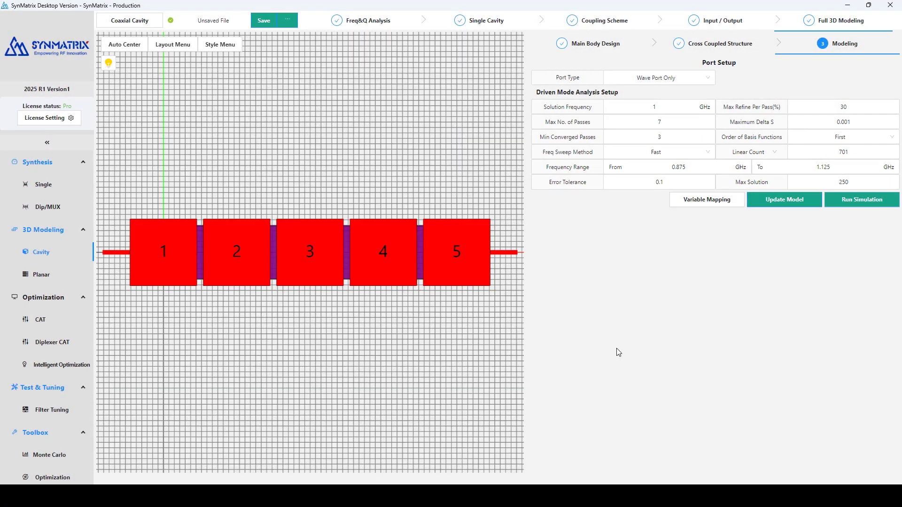
In SynMatrix, open Intelligent Optimization and change the tuning mode to custom optimization, accepting the context reset
left_click(70, 365)
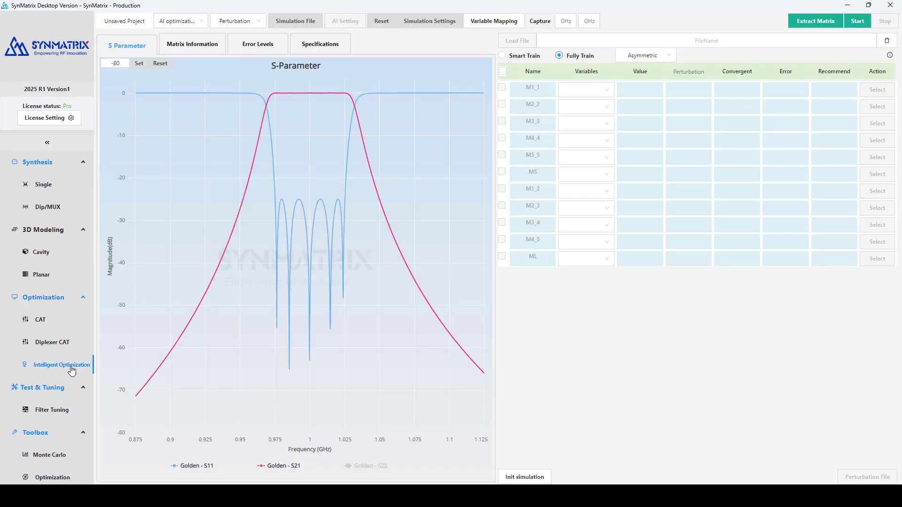
left_click(179, 21)
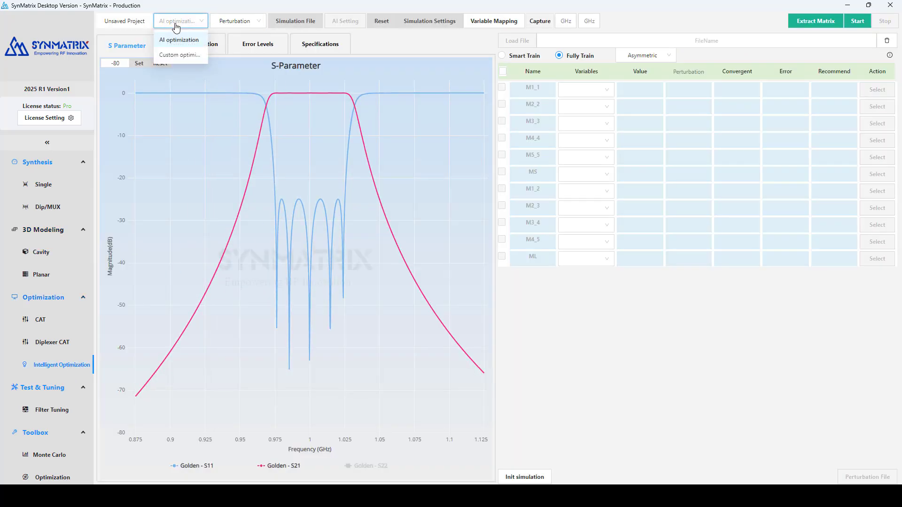
left_click(181, 54)
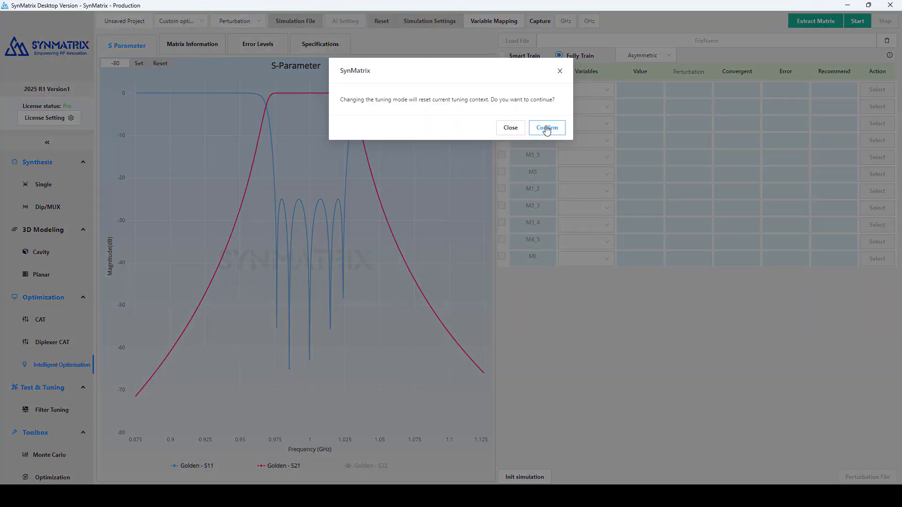
left_click(546, 128)
Load Coaxial Cavity Optimized.aedt as the simulation project with Full 3D Model 1 as the design file
left_click(278, 27)
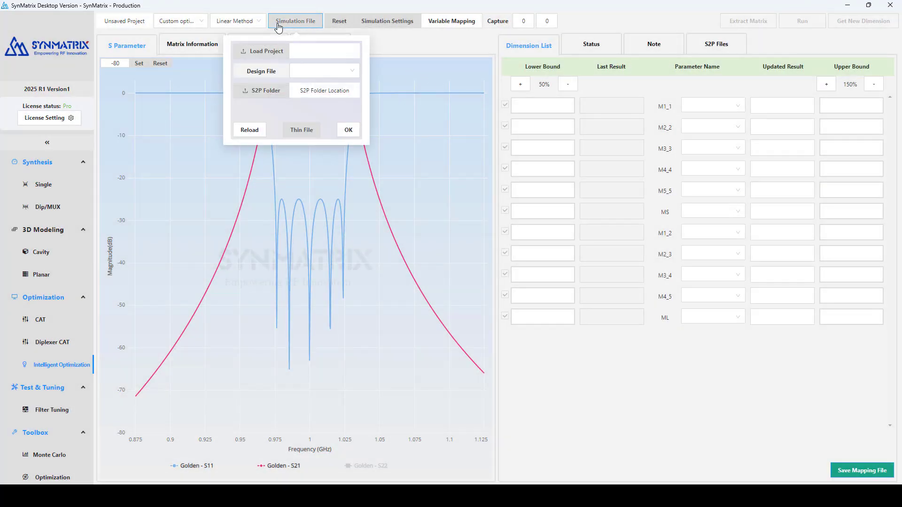
left_click(271, 53)
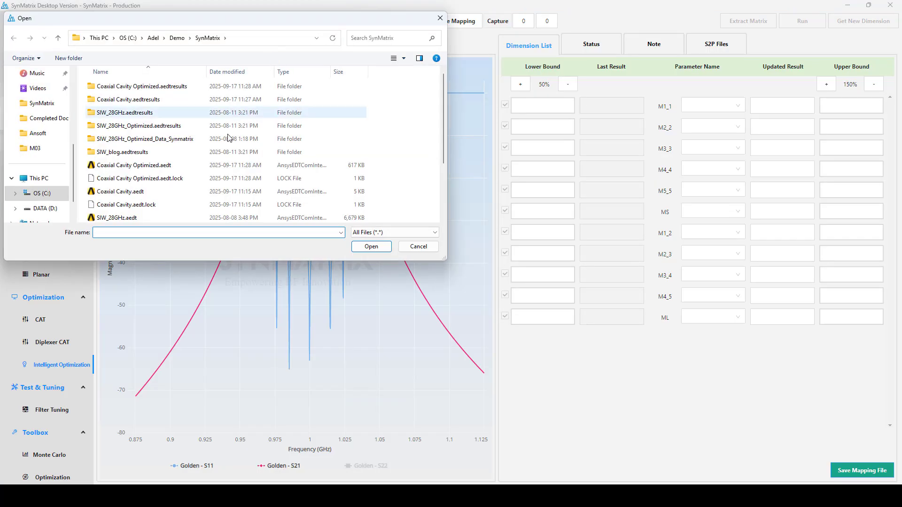
left_click(225, 165)
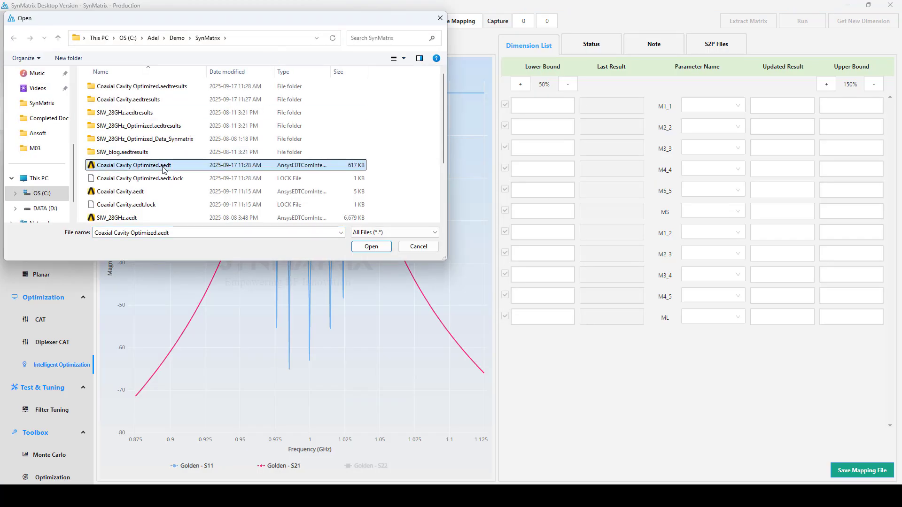
left_click(371, 248)
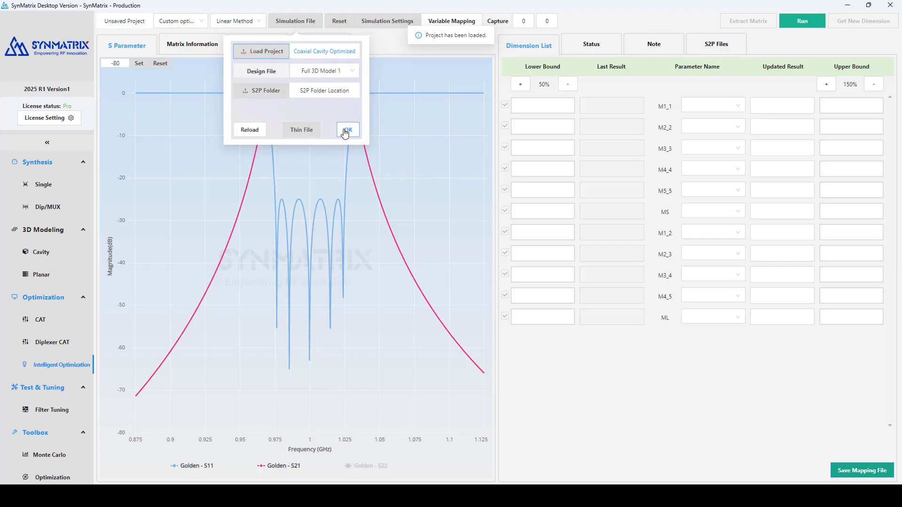
left_click(347, 130)
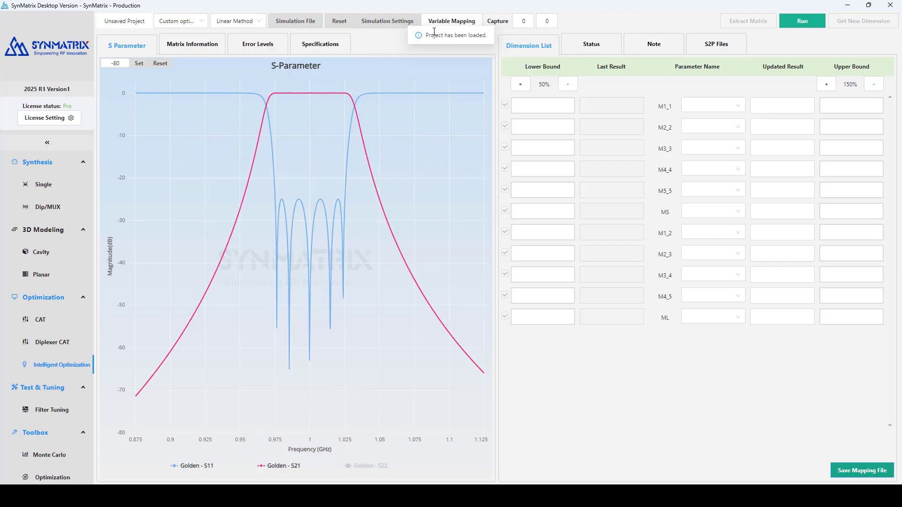
Check the simulation settings, then accept the existing mapping of screw depths, port heights and iris step heights and save the mapping file
left_click(403, 22)
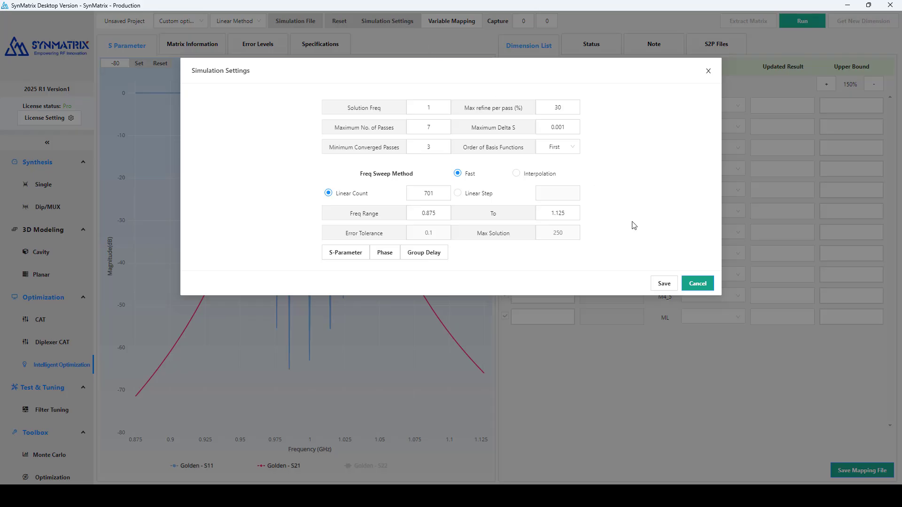
left_click(697, 284)
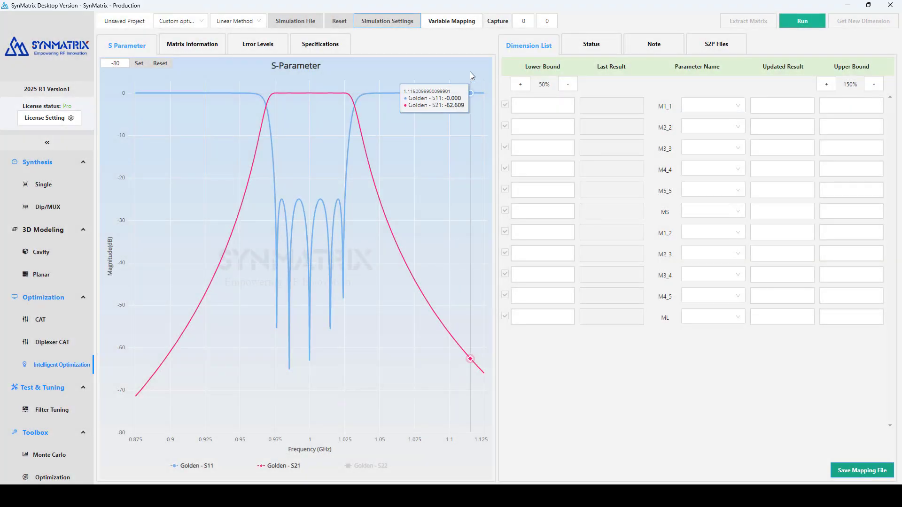
left_click(465, 25)
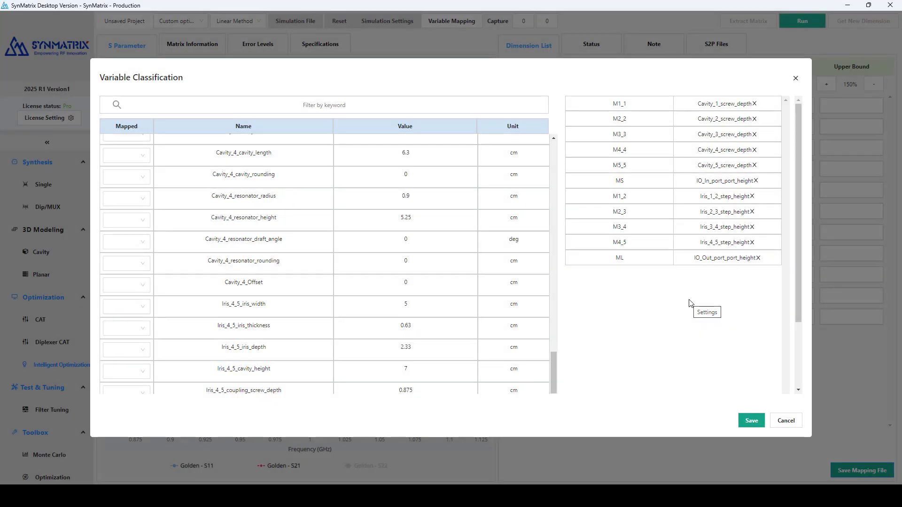
left_click(751, 420)
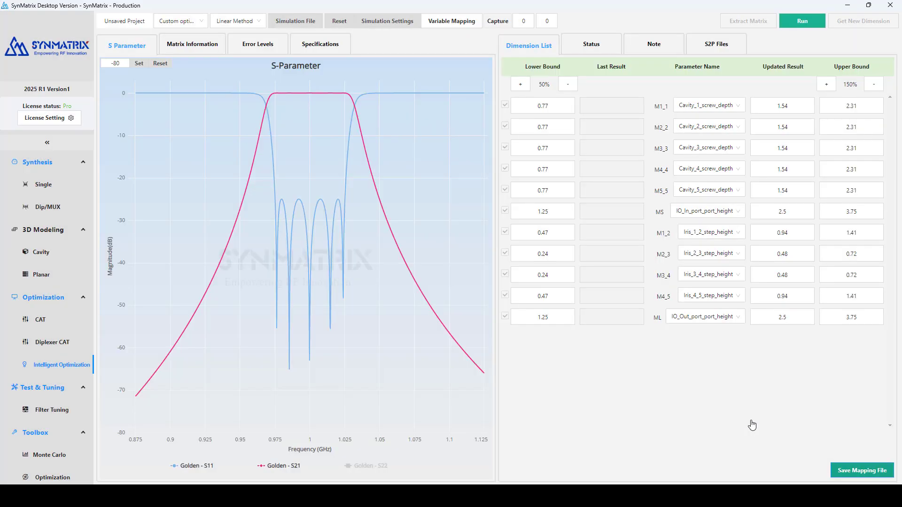
left_click(855, 471)
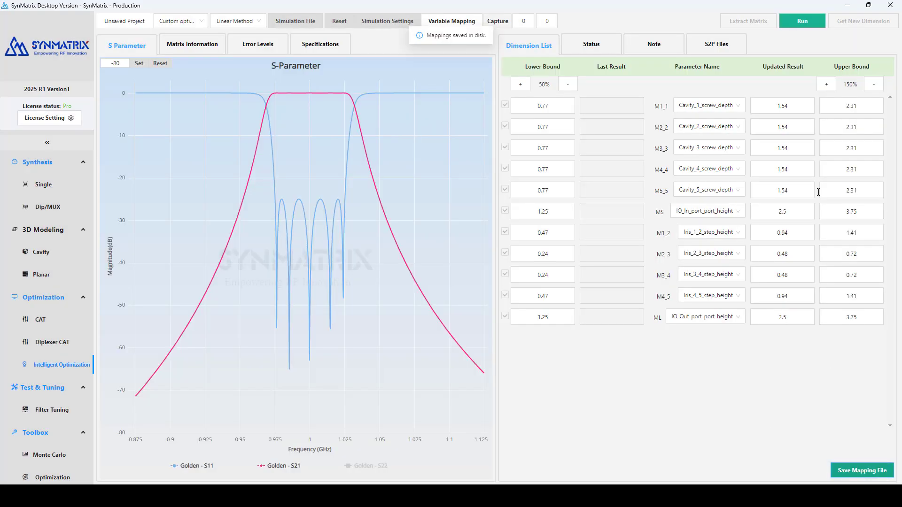
Run the simulation of the loaded model and extract its coupling matrix
left_click(803, 24)
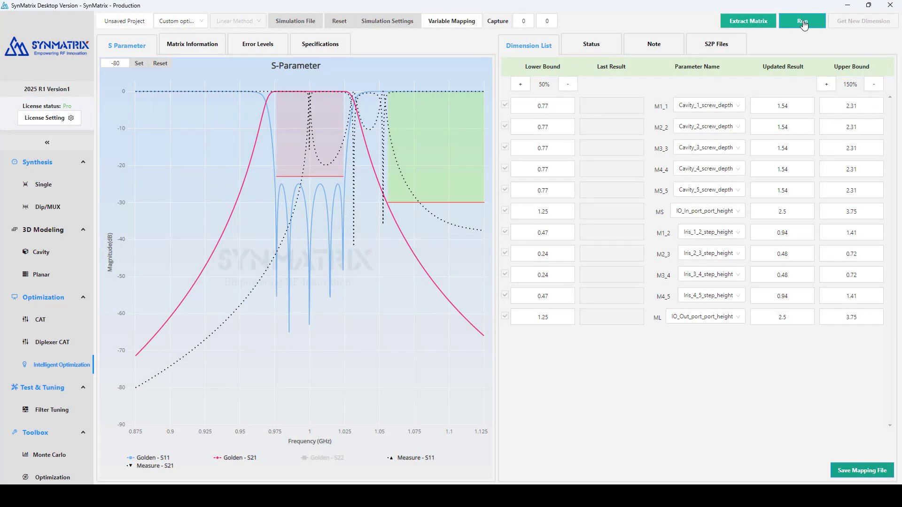
left_click(743, 27)
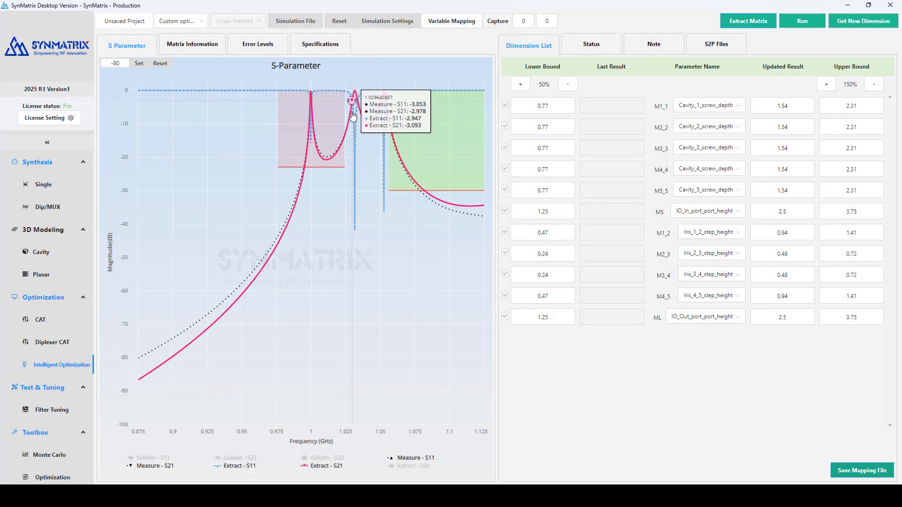
Examine the coupling bandwidth error levels of the five resonators, M1,1 through M5,5
left_click(262, 51)
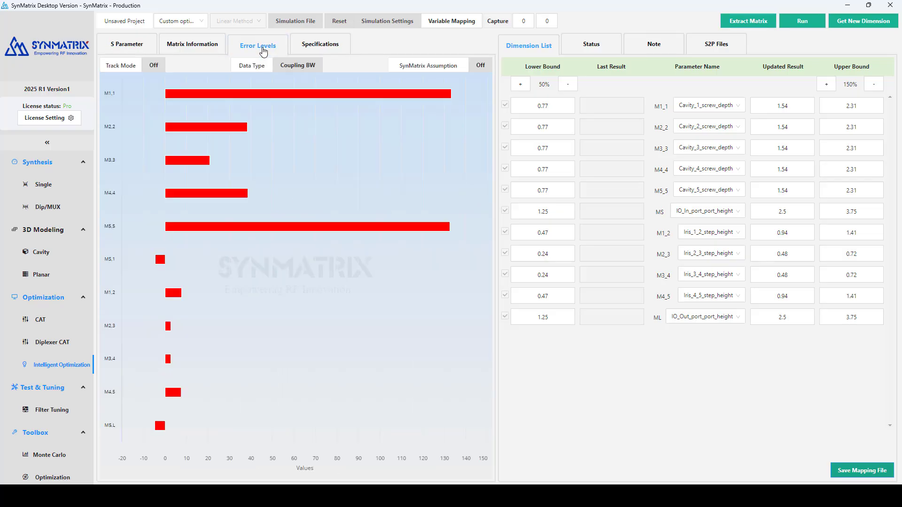
mouse_move(281, 95)
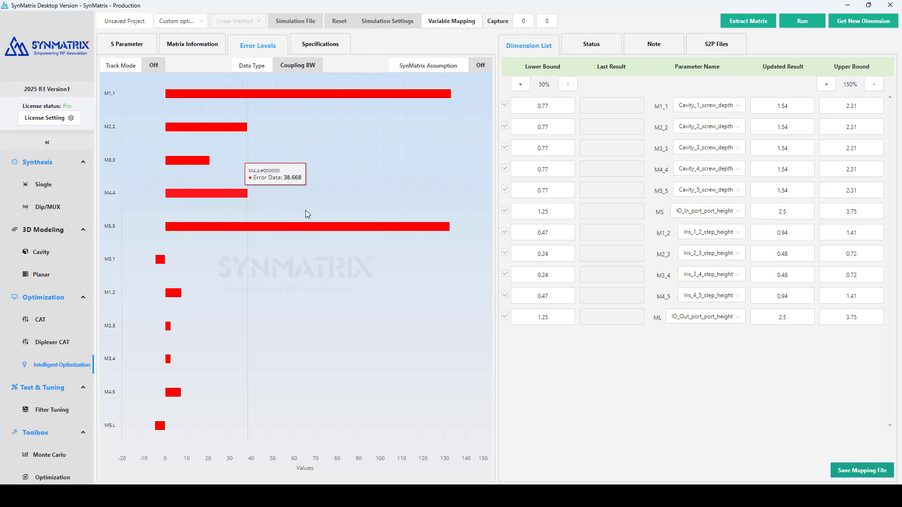
mouse_move(304, 229)
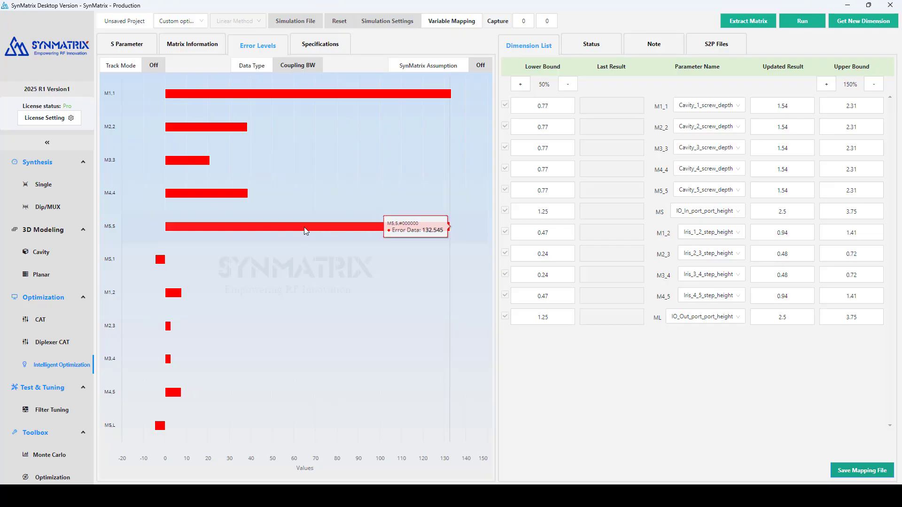
mouse_move(220, 128)
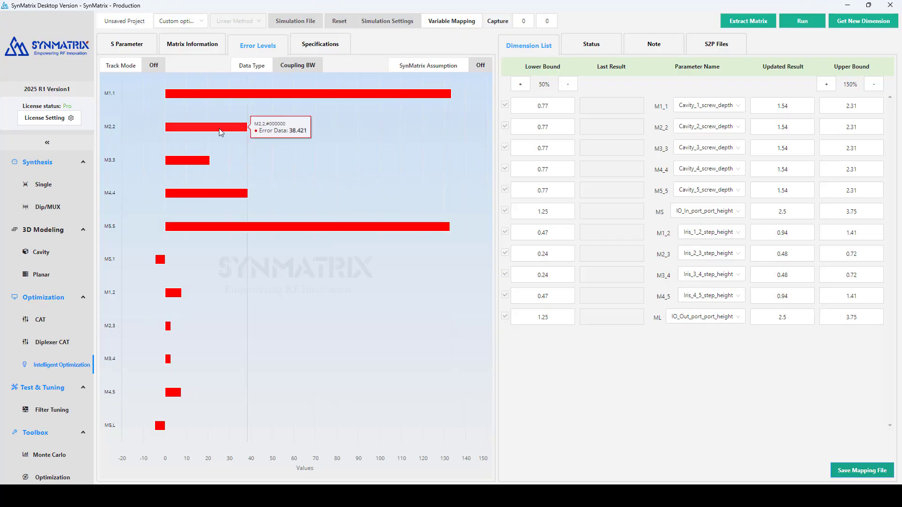
mouse_move(221, 193)
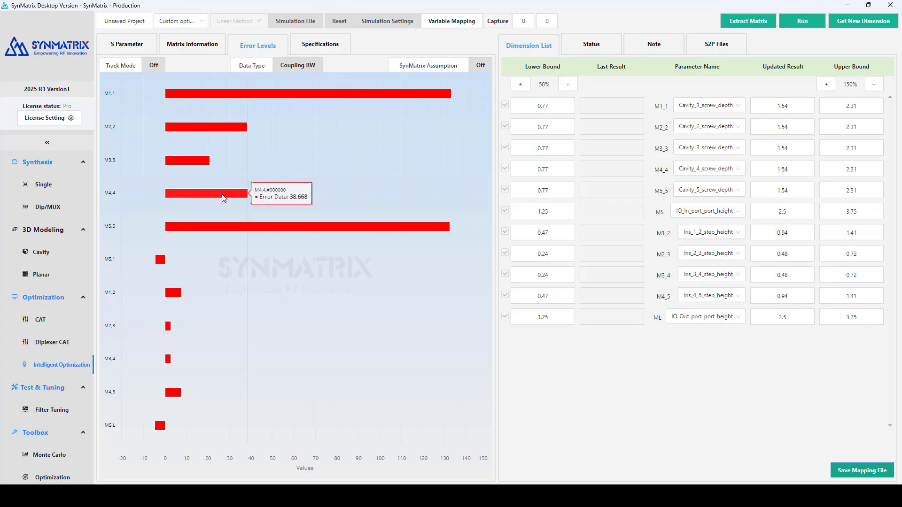
mouse_move(188, 161)
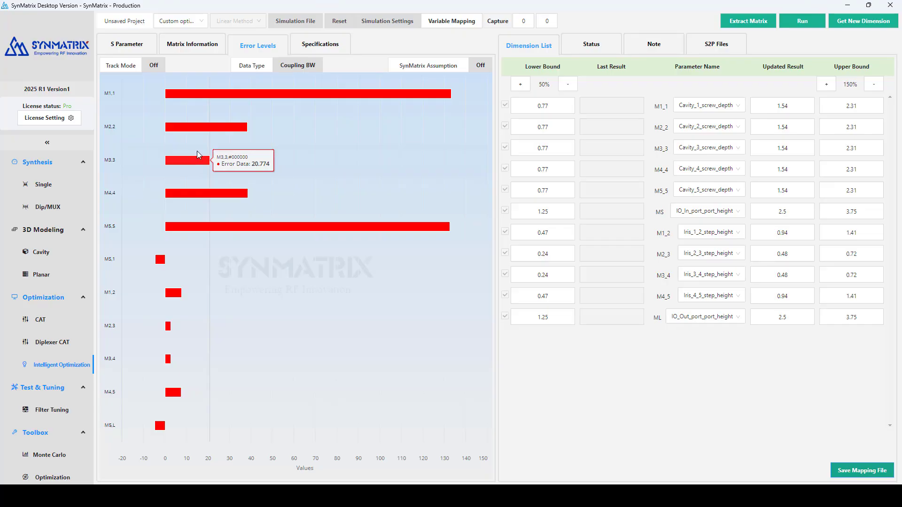
Review the single cavity simulation charts for coupling coefficient against step height and for frequency and Q against tuning screw depth
left_click(41, 253)
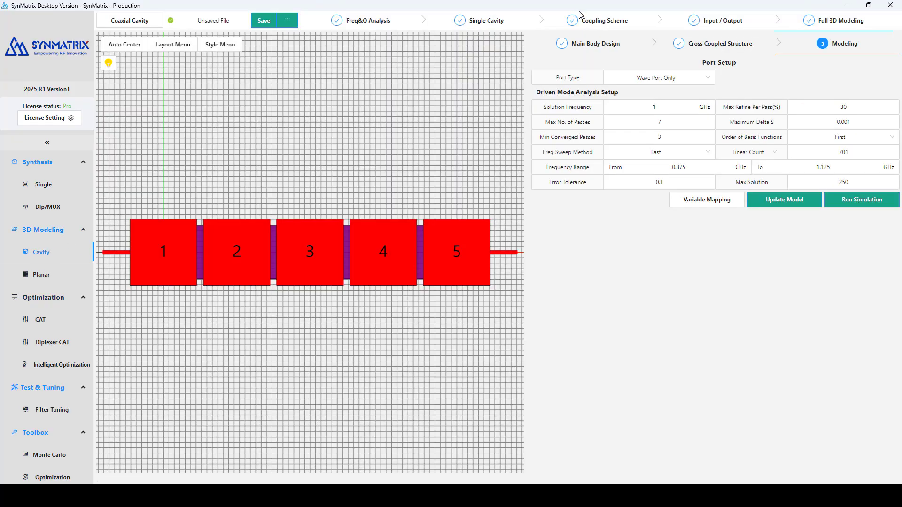
left_click(483, 23)
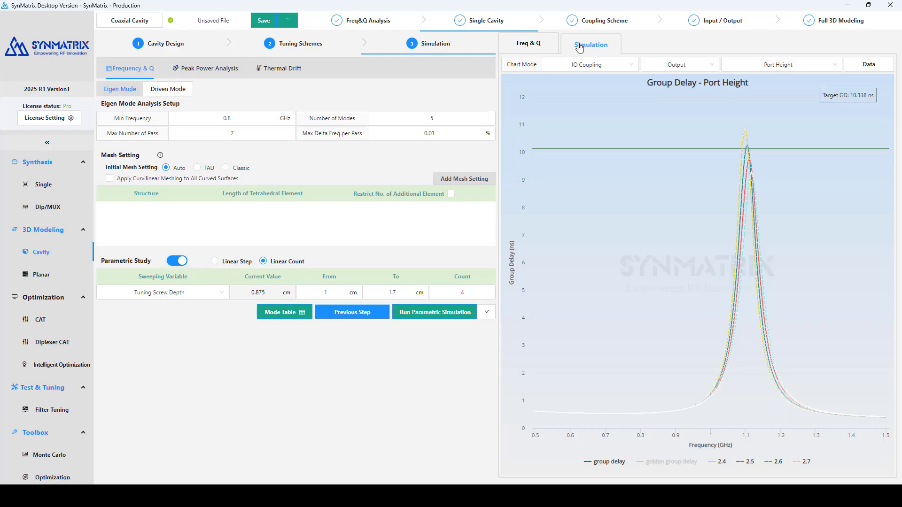
left_click(587, 65)
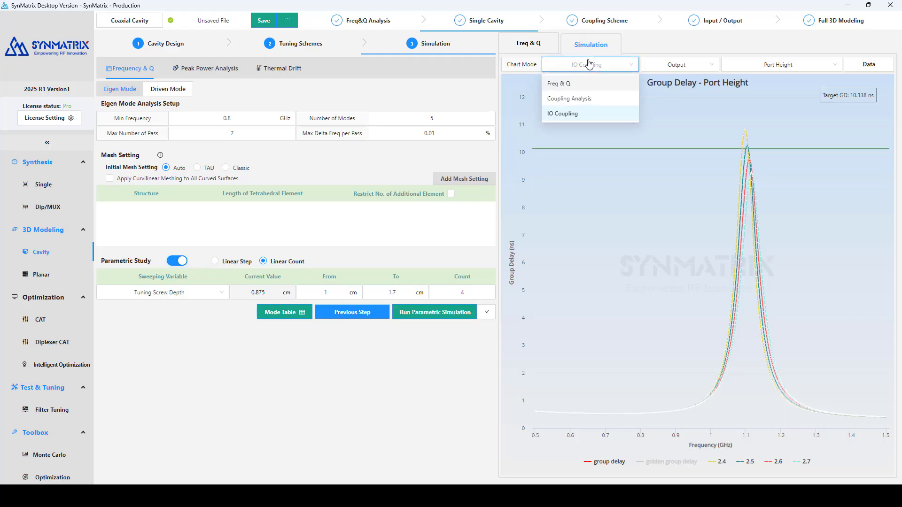
left_click(586, 100)
left_click(582, 66)
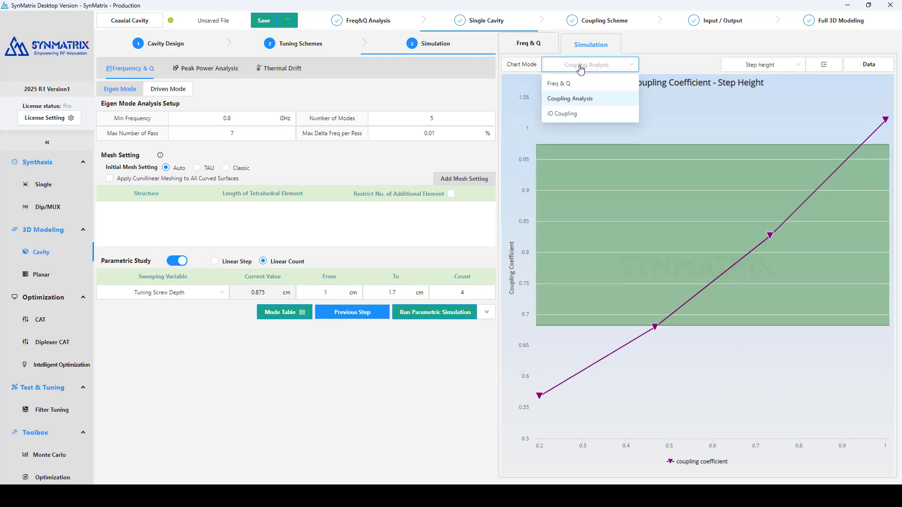
left_click(581, 84)
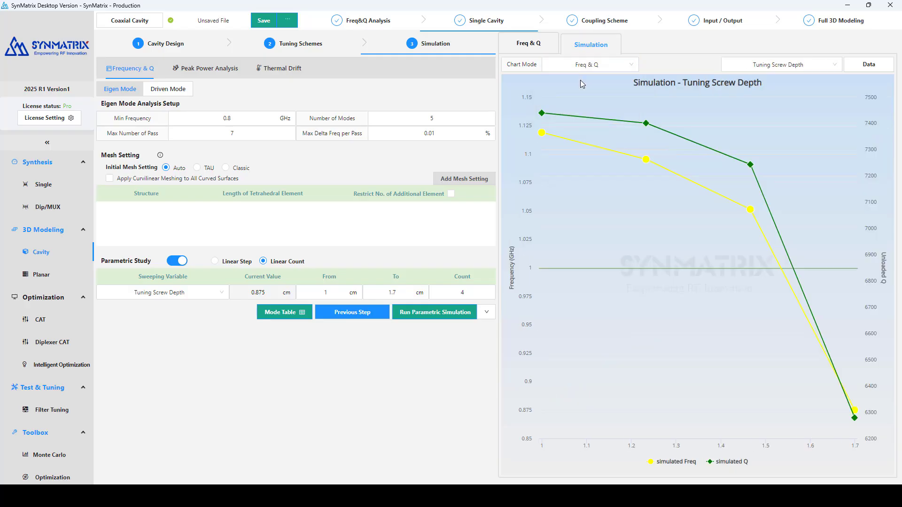
mouse_move(546, 158)
In Intelligent Optimization, set the updated screw depths of cavities 1 and 5 to 1.68
left_click(58, 364)
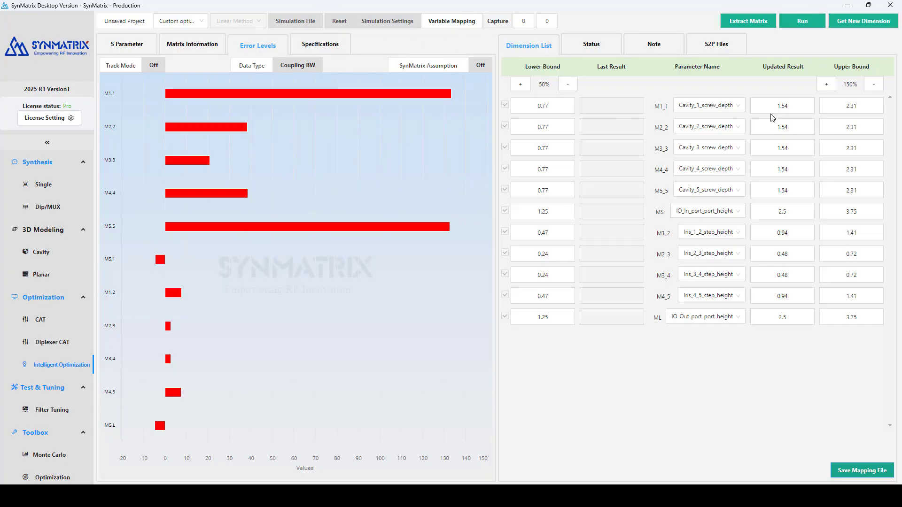
left_click_drag(782, 105, 794, 107)
type("68")
left_click_drag(784, 189, 789, 185)
key("BackSpace")
key("BackSpace")
type("68")
Set the updated screw depths of cavities 2 and 4 to 1.6 and of cavity 3 to 1.57
left_click(793, 126)
key("BackSpace")
type("6")
left_click(801, 176)
key("BackSpace")
key("BackSpace")
left_click(796, 148)
key("BackSpace")
type("7")
Rerun the simulation with the new screw depths and extract the coupling matrix from the updated S-parameters
left_click(830, 339)
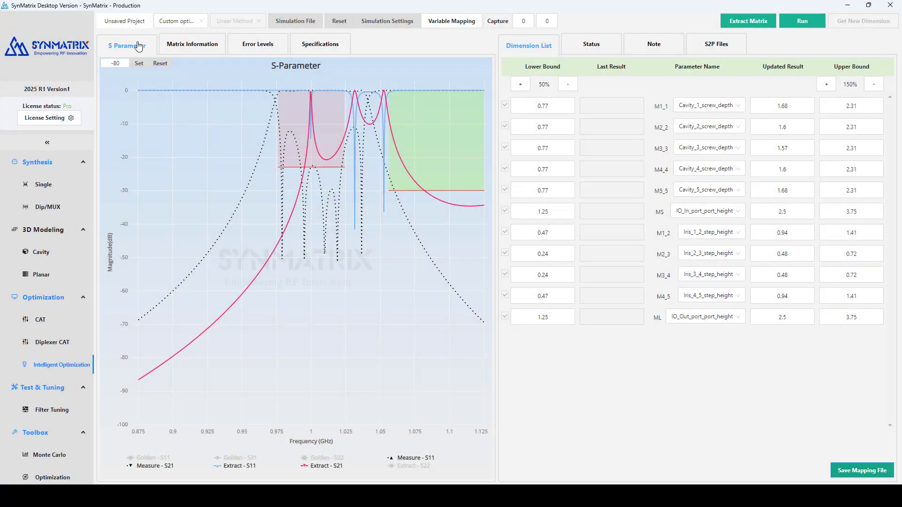
left_click(736, 26)
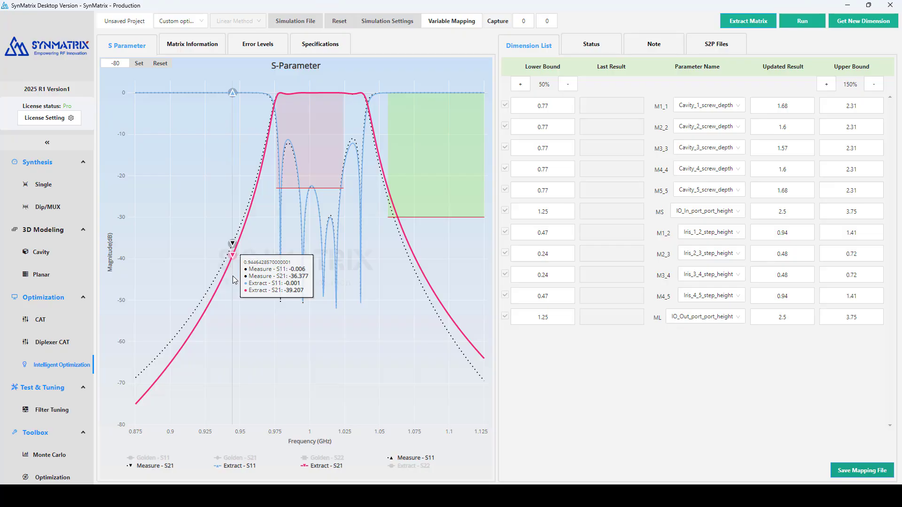
In the single filter synthesis, set the filter dispersion value to 2 and apply it to the response
left_click(52, 188)
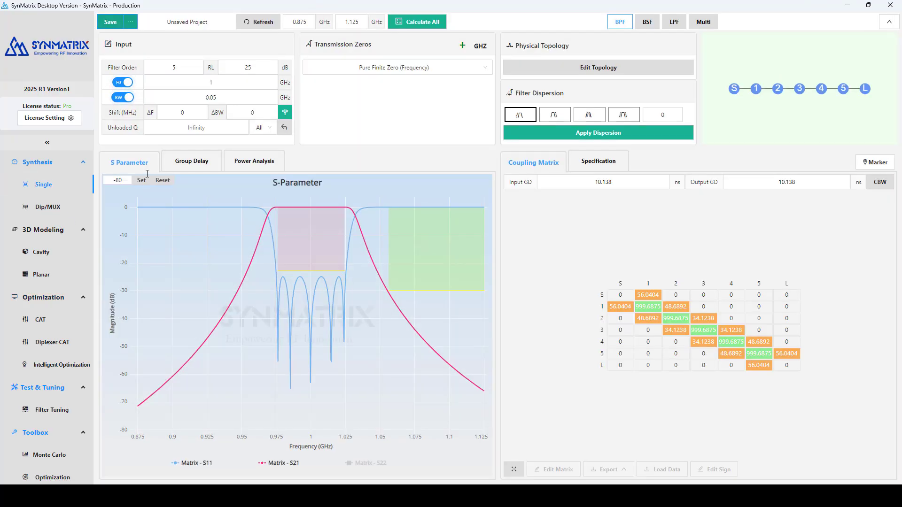
left_click(661, 115)
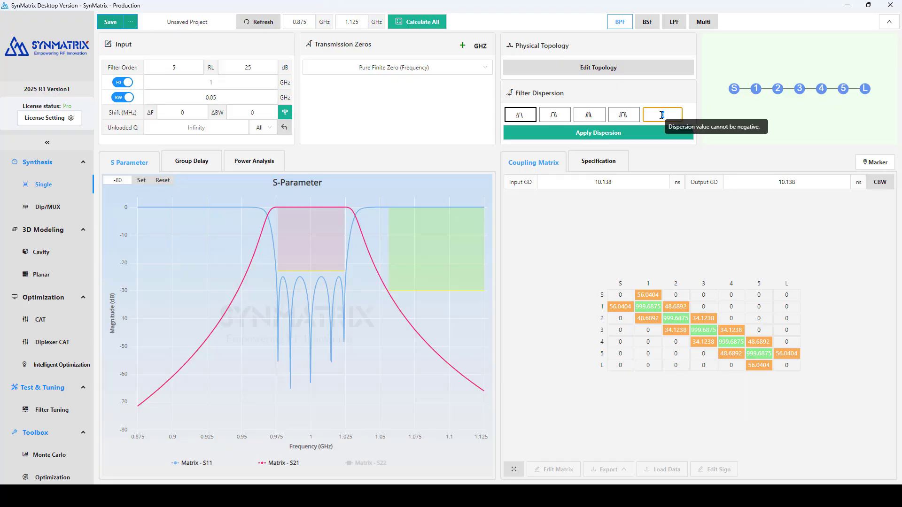
type("2")
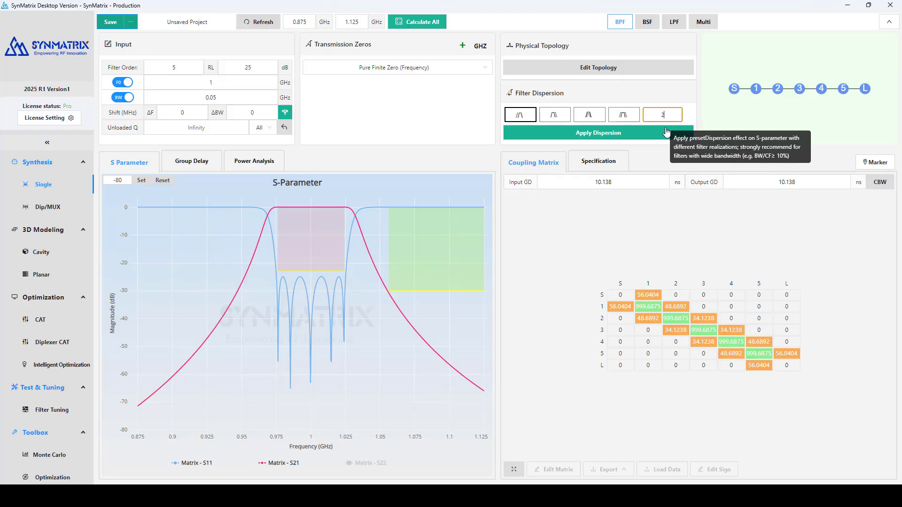
left_click(665, 132)
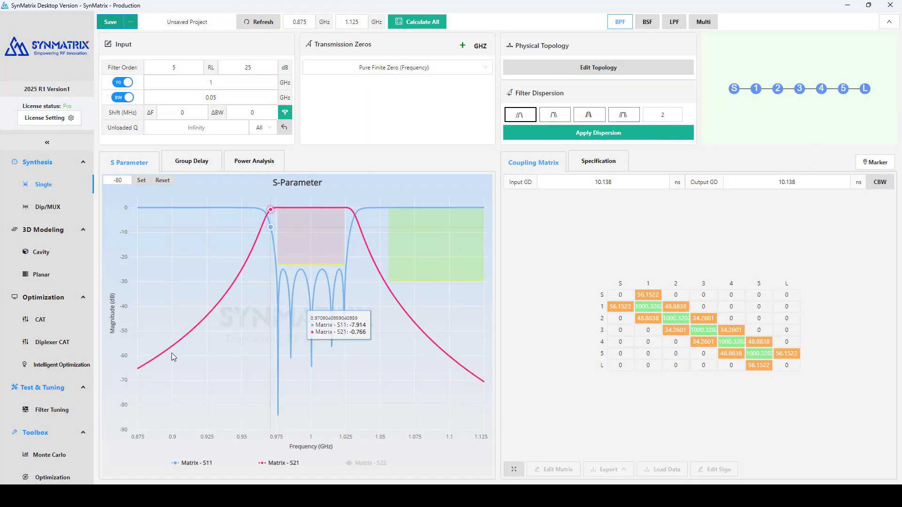
Return to Intelligent Optimization and extract the coupling matrix again with the filter dispersion applied
left_click(68, 366)
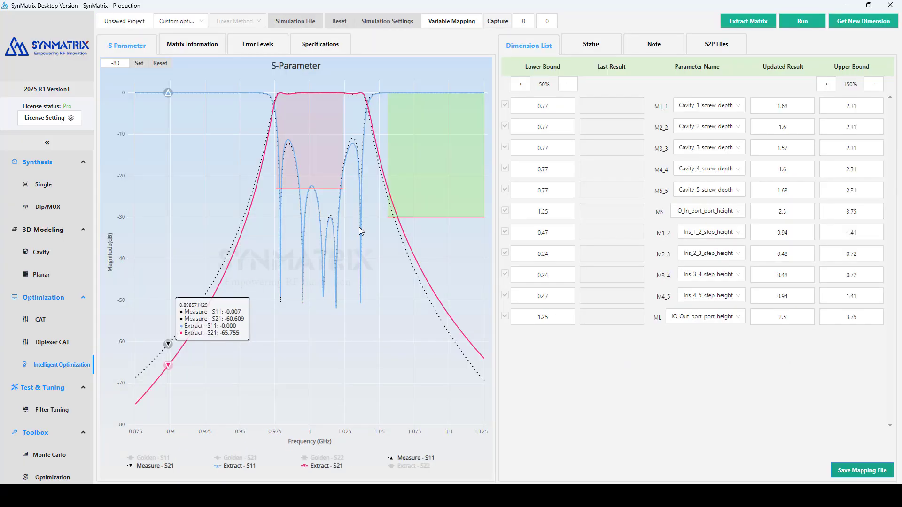
left_click(757, 24)
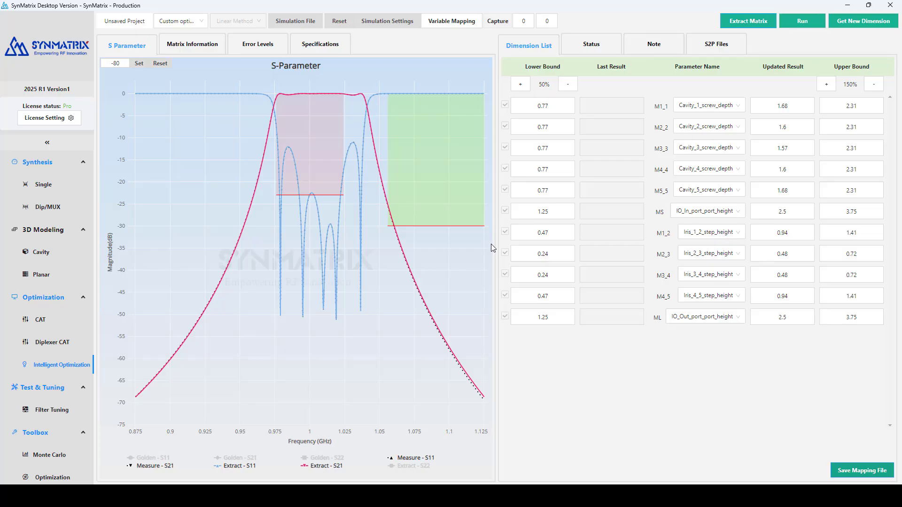
Reset the current tuning session and switch the tuning mode to AI optimization with the AI method
left_click(339, 21)
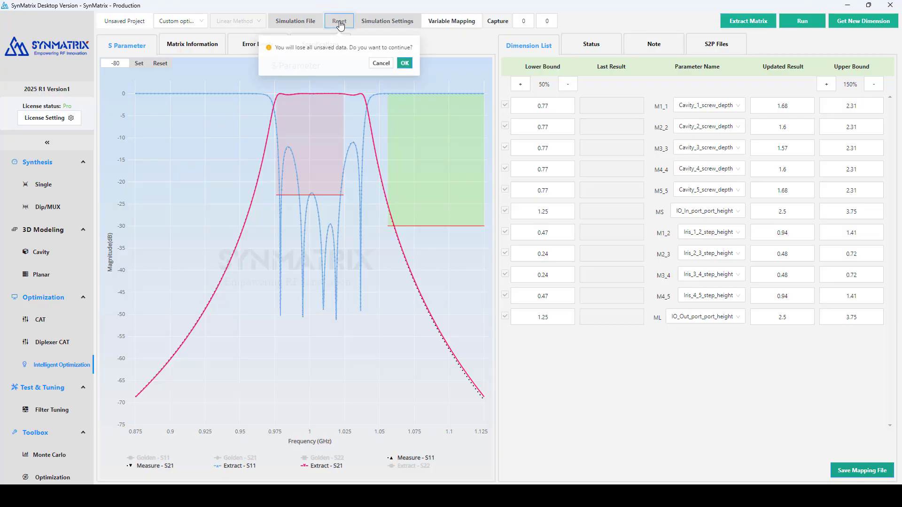
left_click(399, 63)
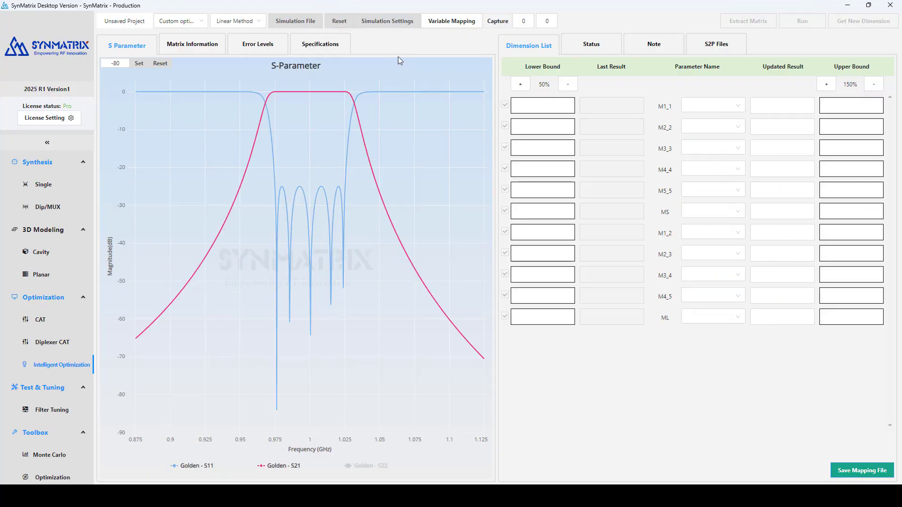
left_click(183, 22)
left_click(189, 41)
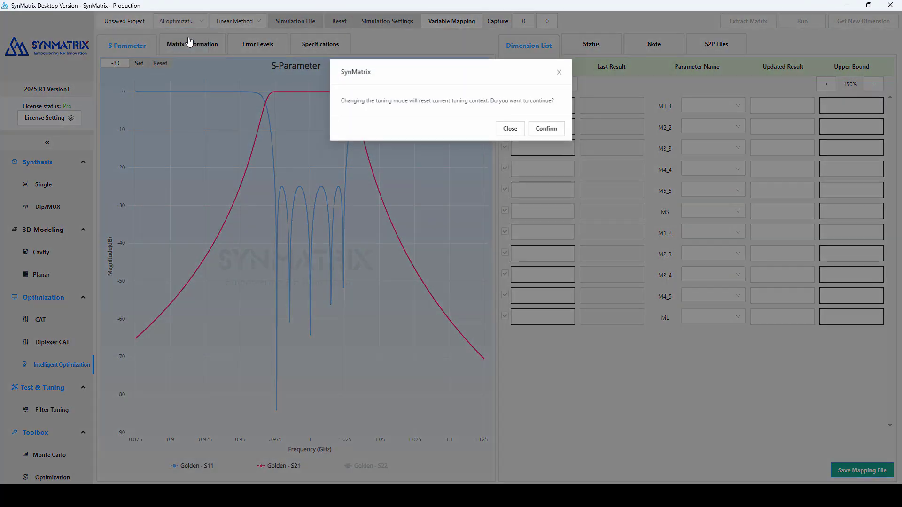
left_click(554, 128)
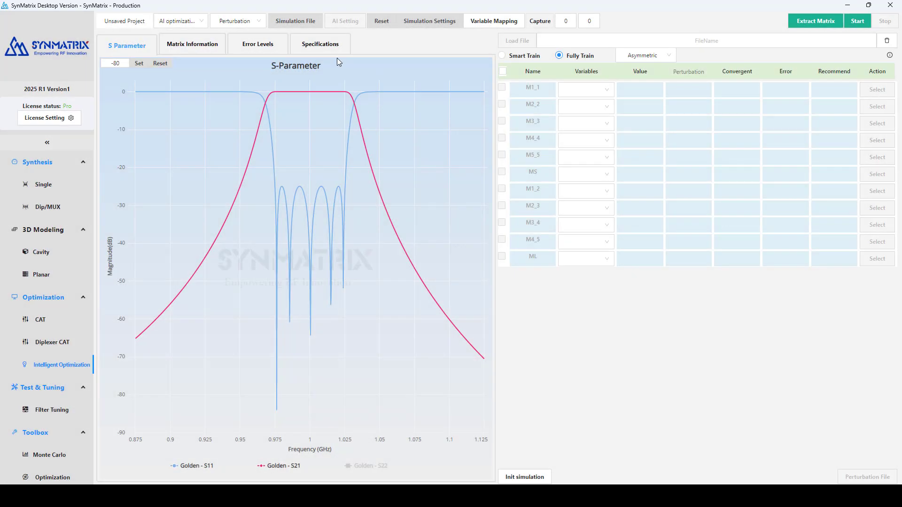
left_click(252, 25)
left_click(244, 55)
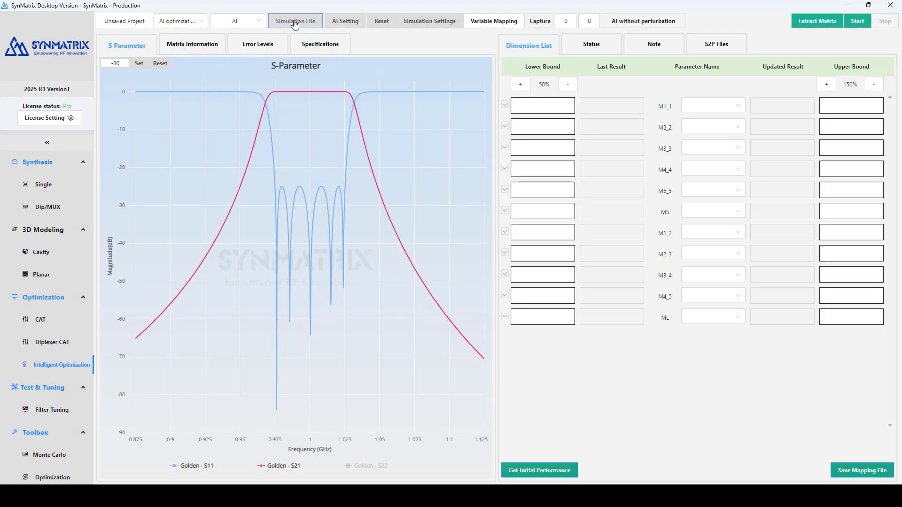
Load the project Coaxial Cavity Optimized.aedt as the simulation file for the AI optimization
left_click(295, 21)
left_click(265, 51)
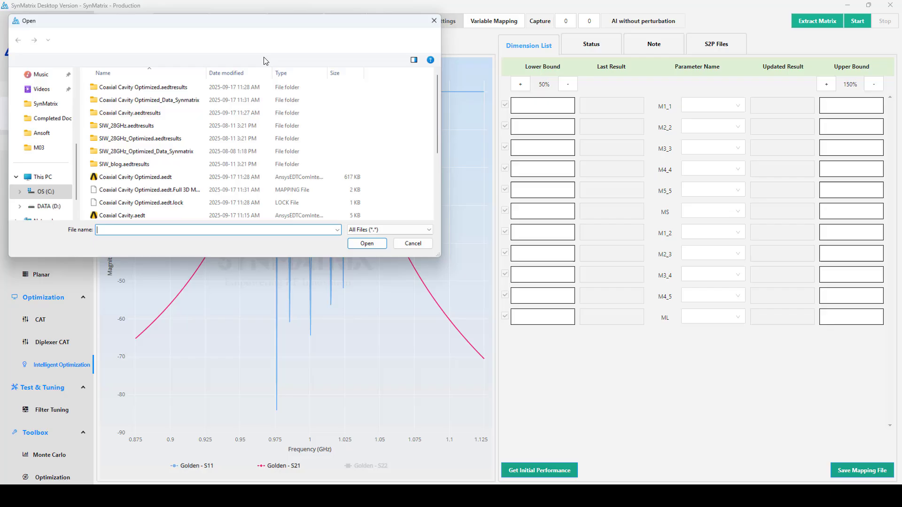
left_click(150, 178)
left_click(359, 252)
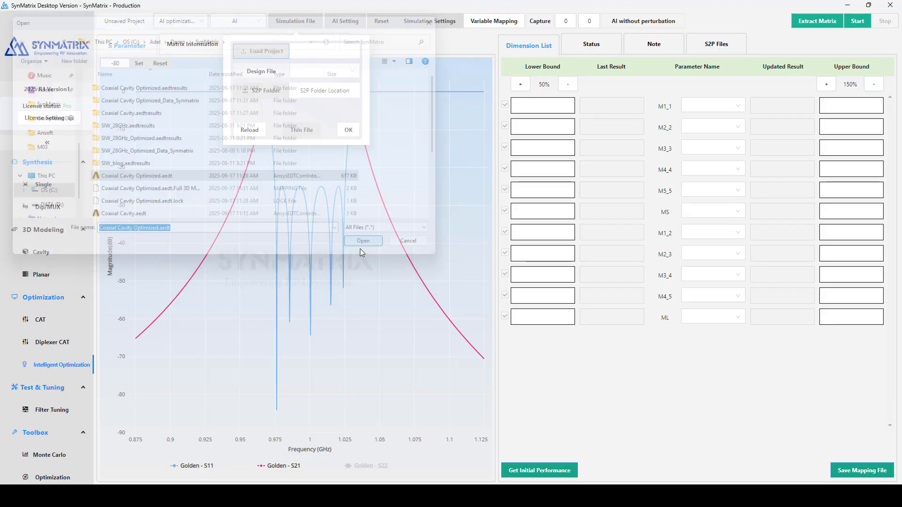
left_click(348, 131)
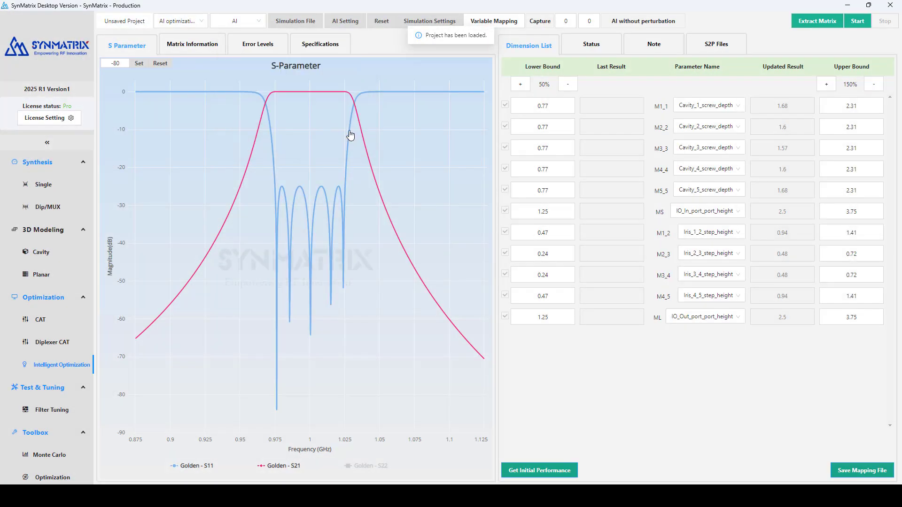
In the AI settings, turn on adaptive error correction and set the global maximum change to 0.03
left_click(354, 24)
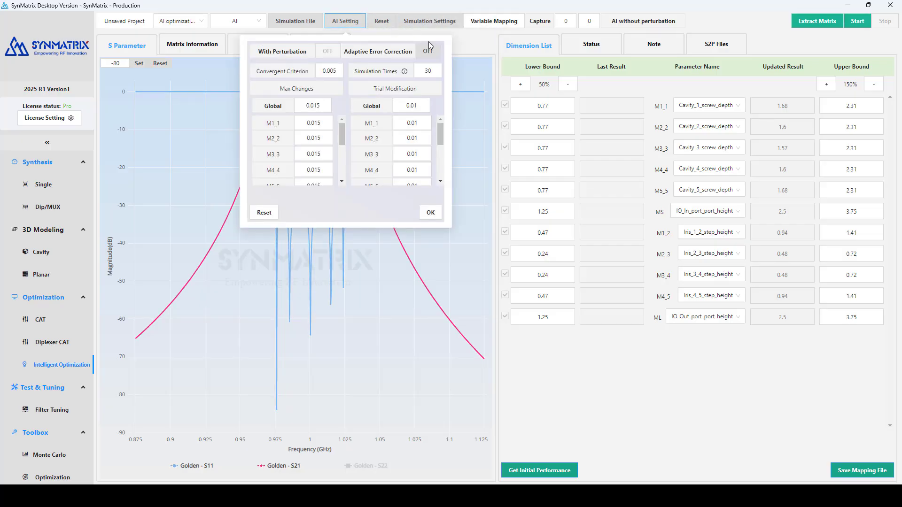
left_click(435, 55)
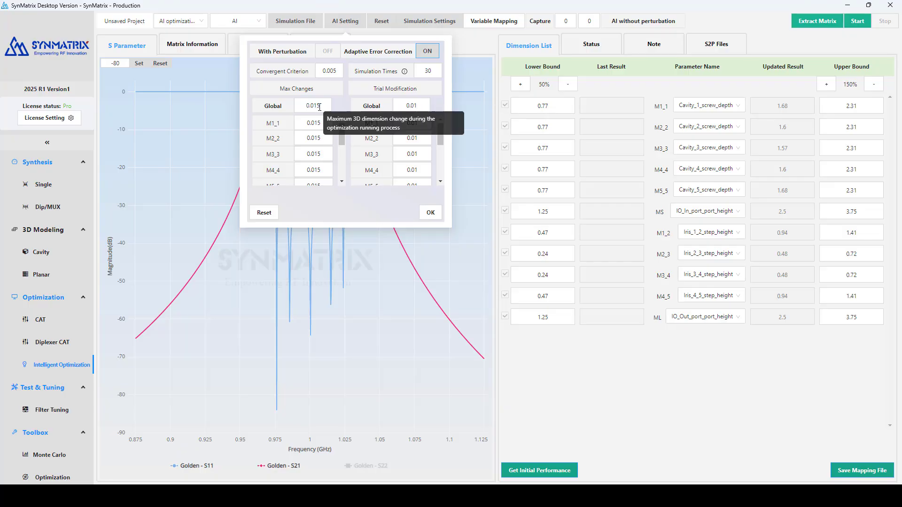
left_click_drag(314, 105, 331, 103)
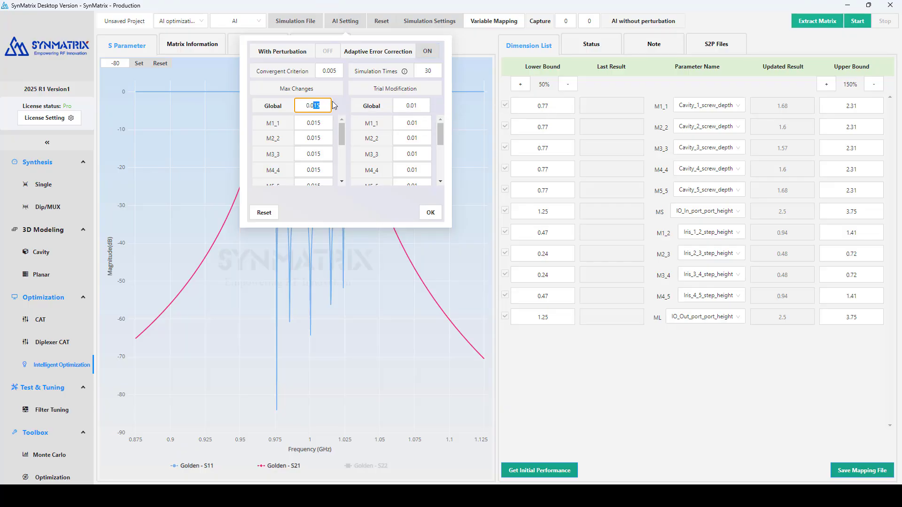
type("3")
left_click(429, 212)
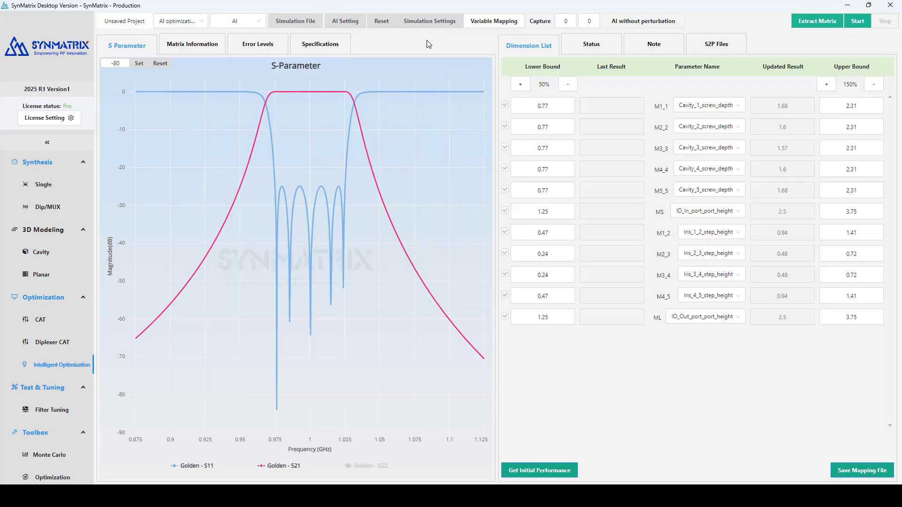
In the simulation settings, set the maximum number of passes to 25 and the maximum Delta S to 0.02, and save them
left_click(425, 26)
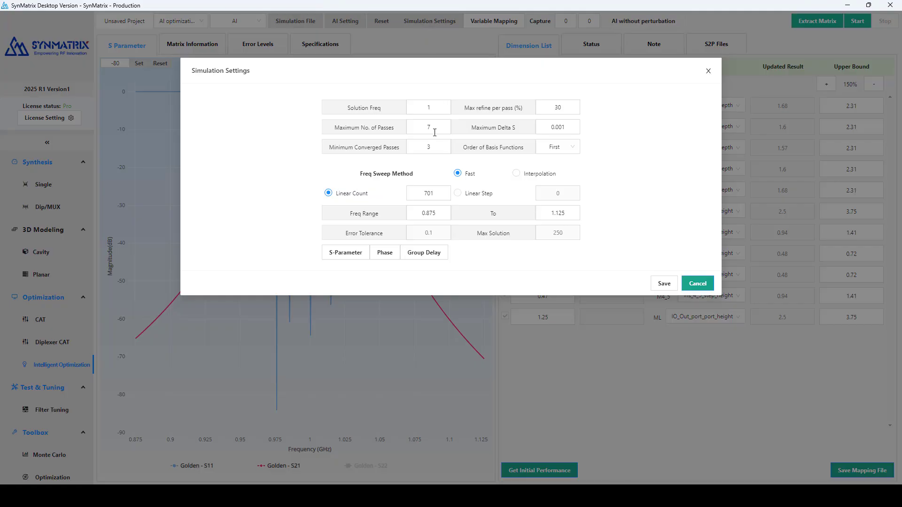
double_click(416, 128)
left_click(562, 128)
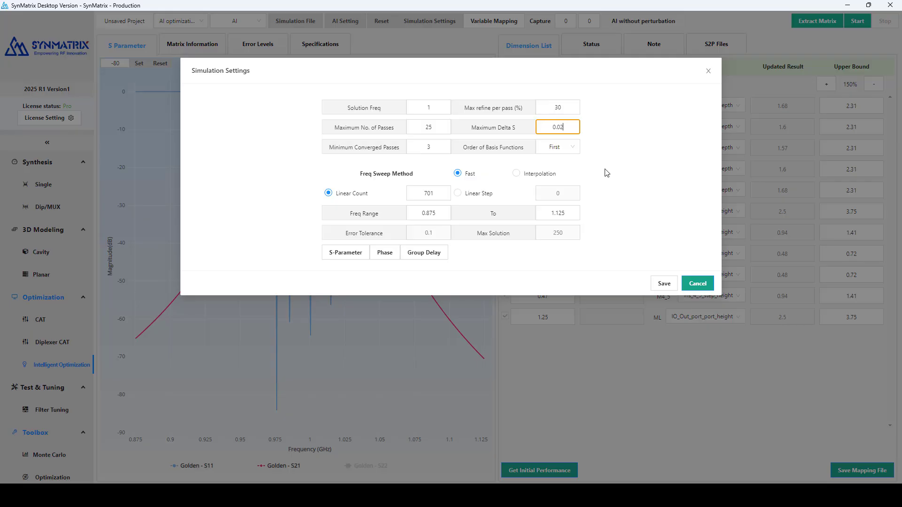
left_click(664, 284)
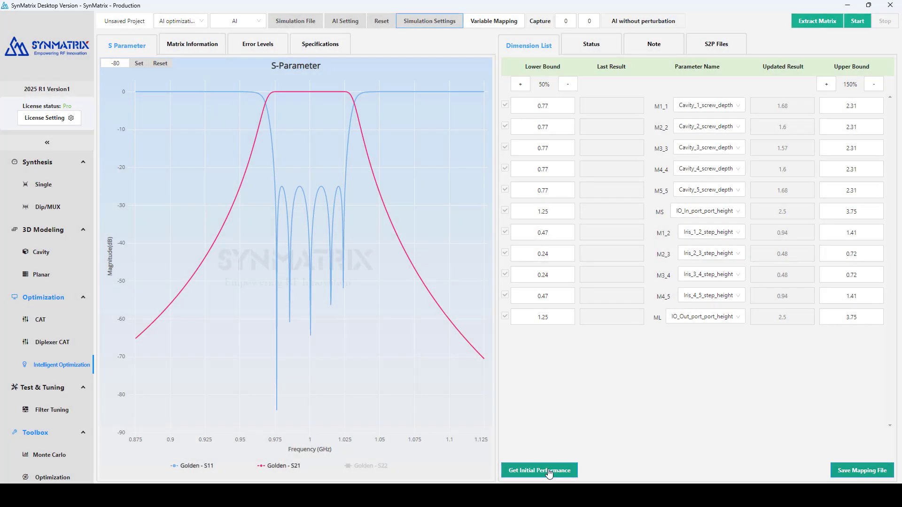
Get the filter's initial performance, extract its coupling matrix and start the AI optimization
left_click(549, 471)
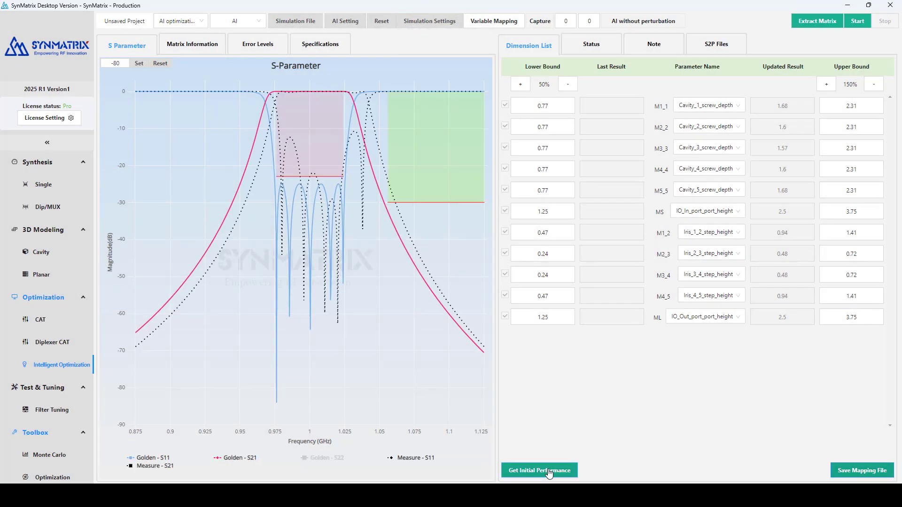
left_click(818, 28)
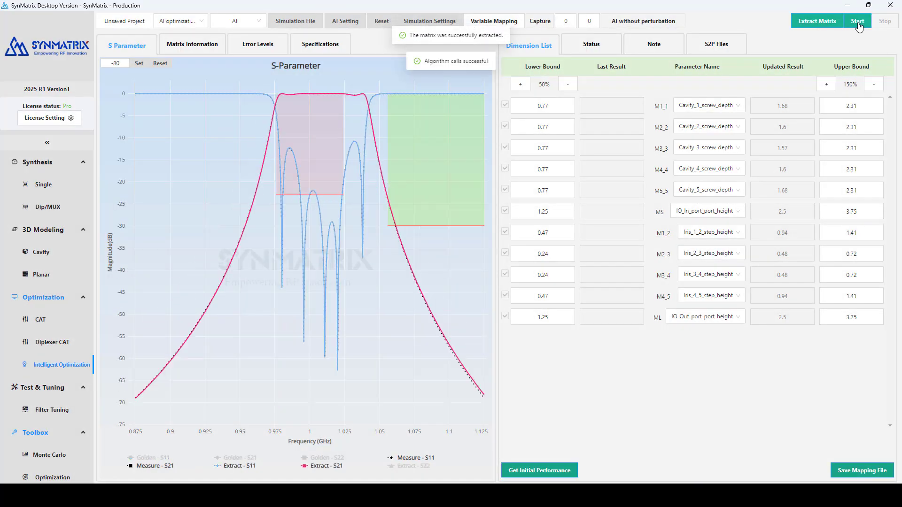
left_click(857, 23)
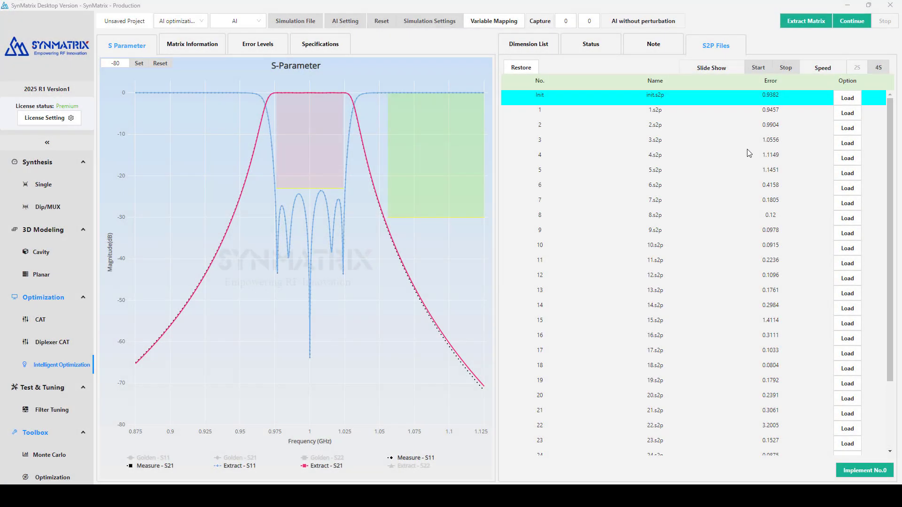
Load the result 29.s2p from the optimization runs and implement its dimensions in the model
scroll(746, 157, "down", 2)
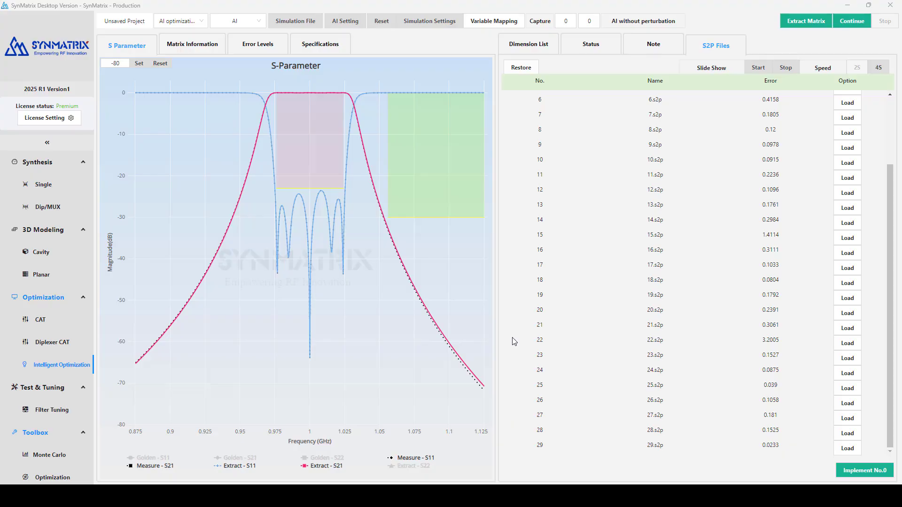
left_click(847, 449)
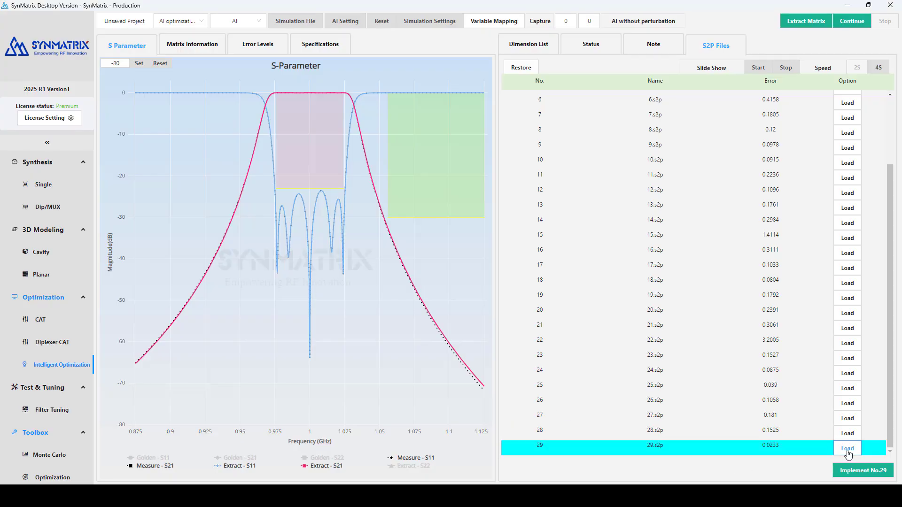
left_click(864, 470)
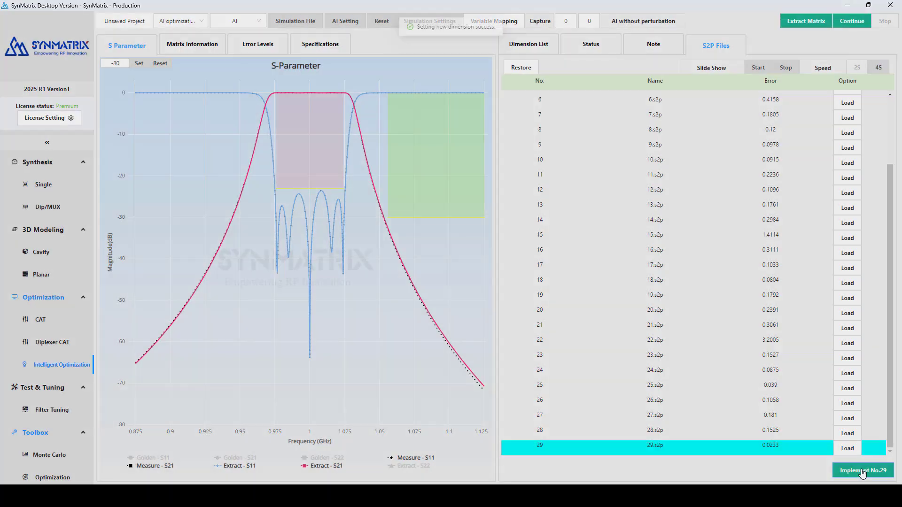